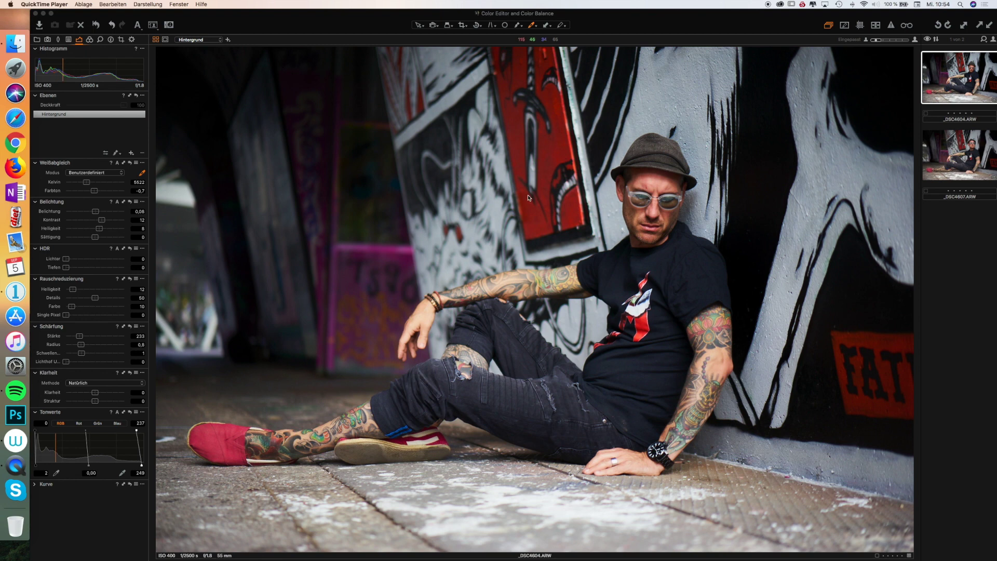
Step: Load the Color Grading workspace and enlarge the floating Farbeditor panel
click(152, 25)
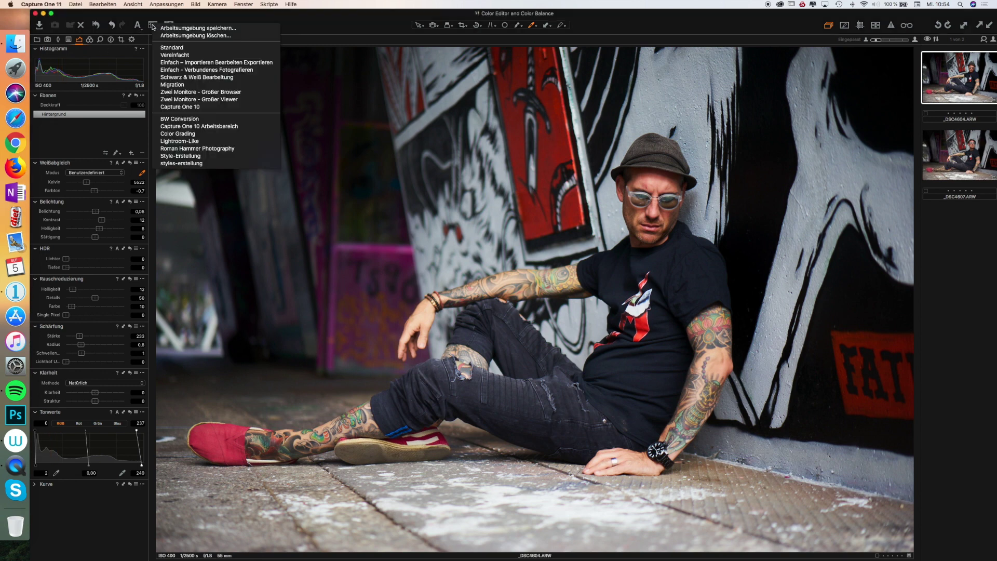
click(188, 134)
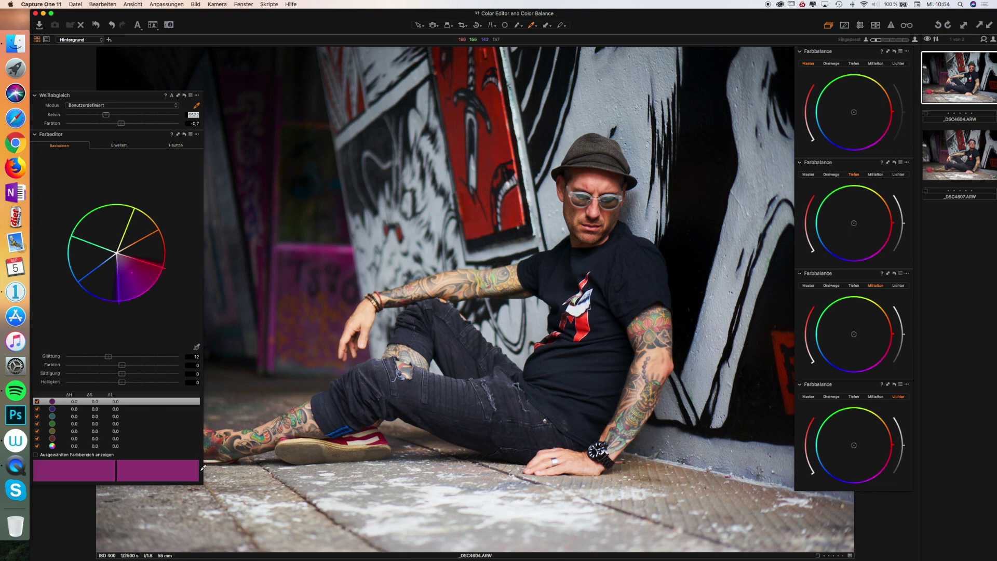
drag(196, 483, 387, 502)
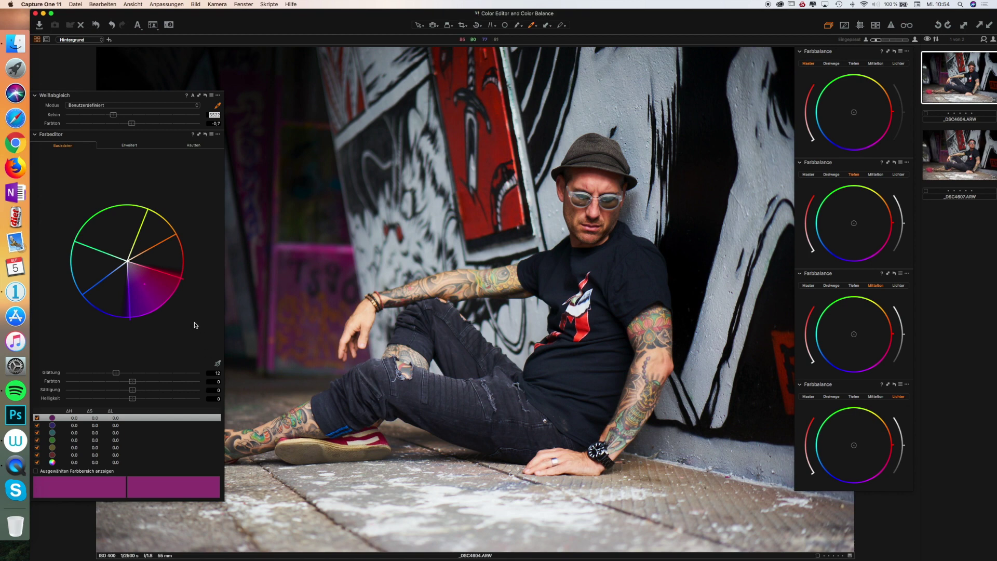
Step: Display only the selected color range and inspect which photo areas the magenta, blue, cyan, green, yellow and red ranges cover
click(71, 472)
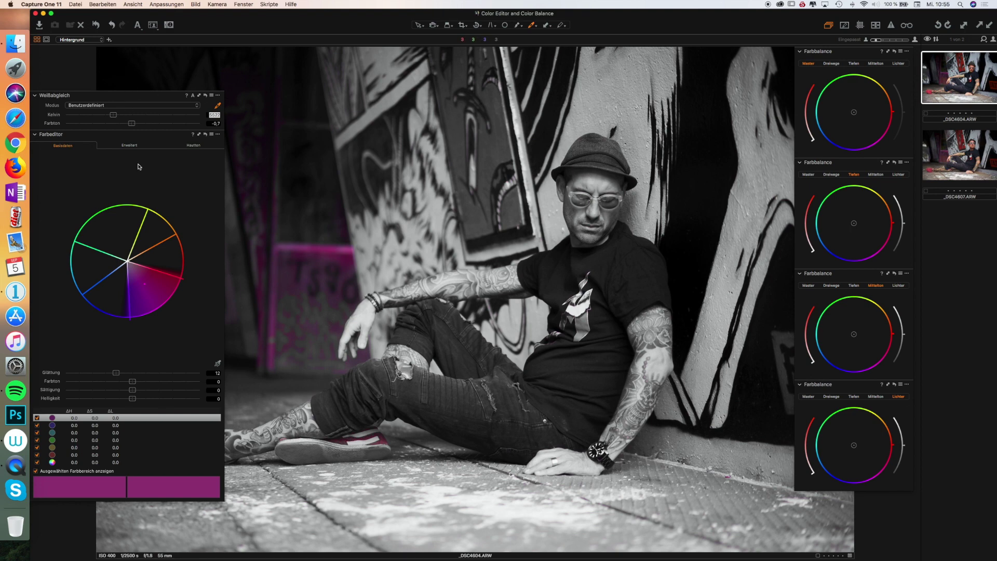
click(97, 427)
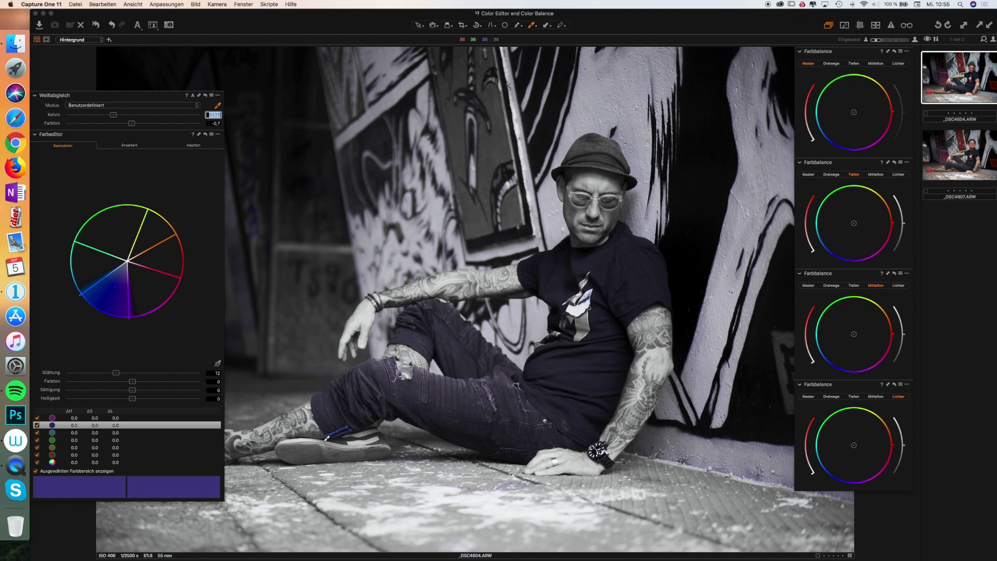
click(65, 433)
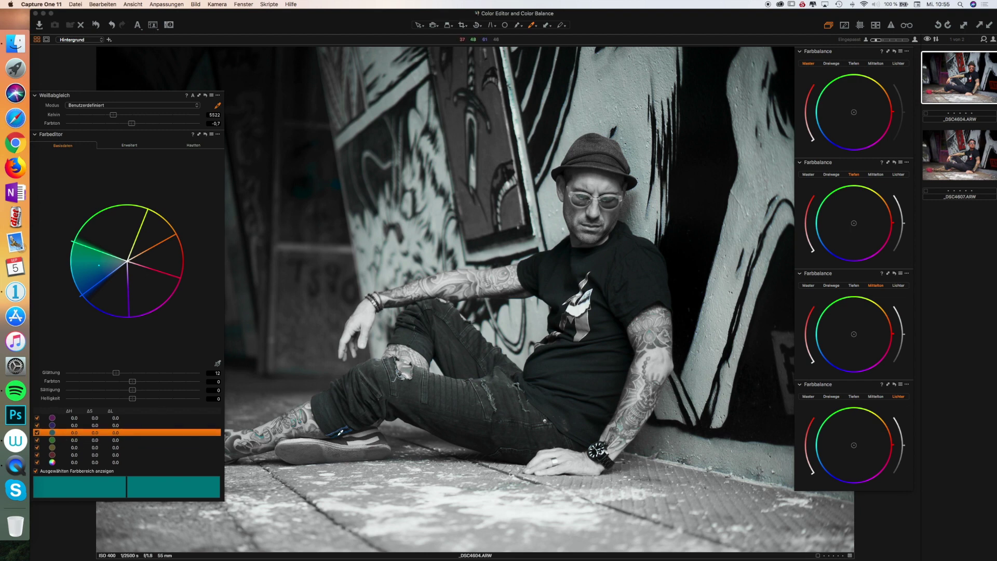
click(110, 441)
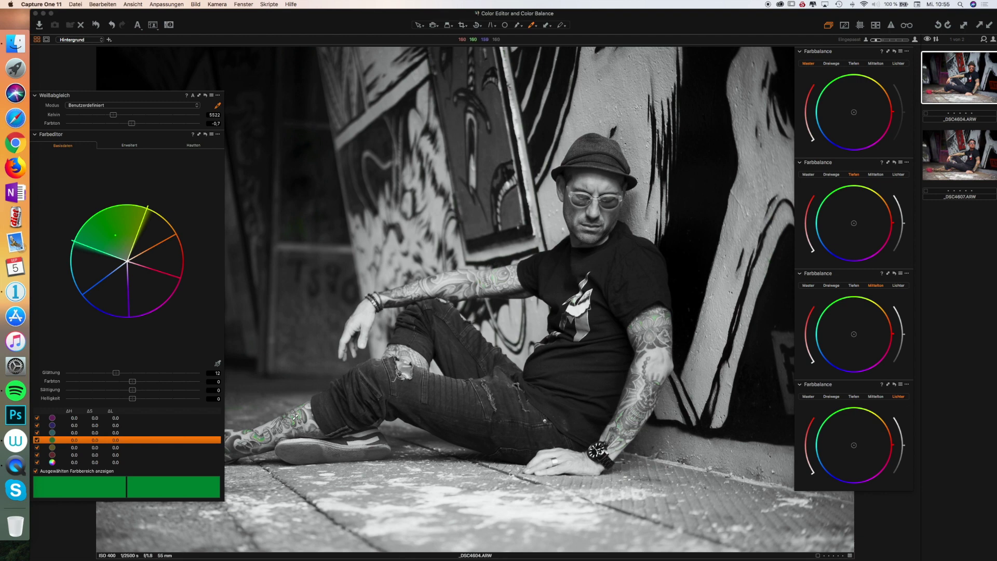
click(85, 448)
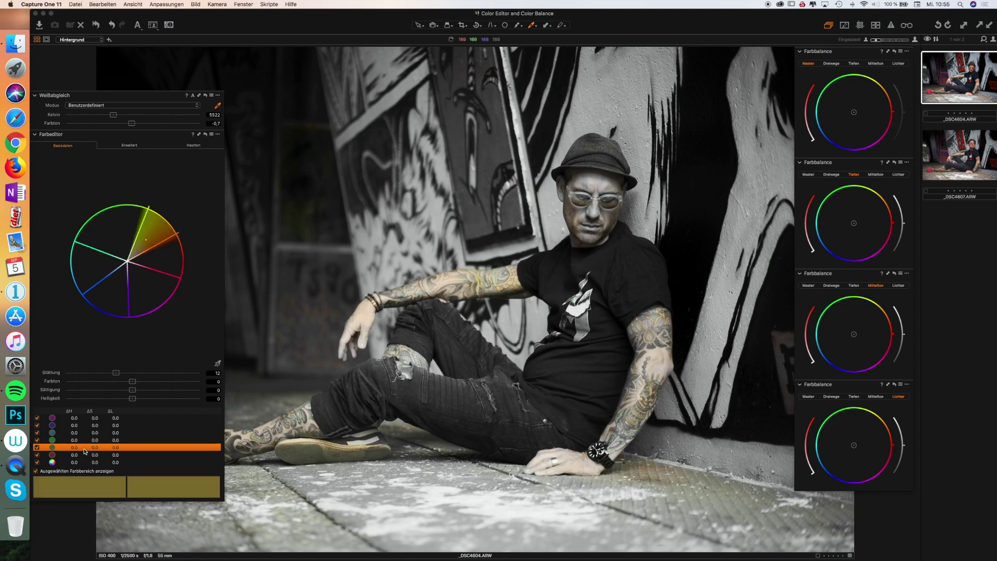
click(84, 455)
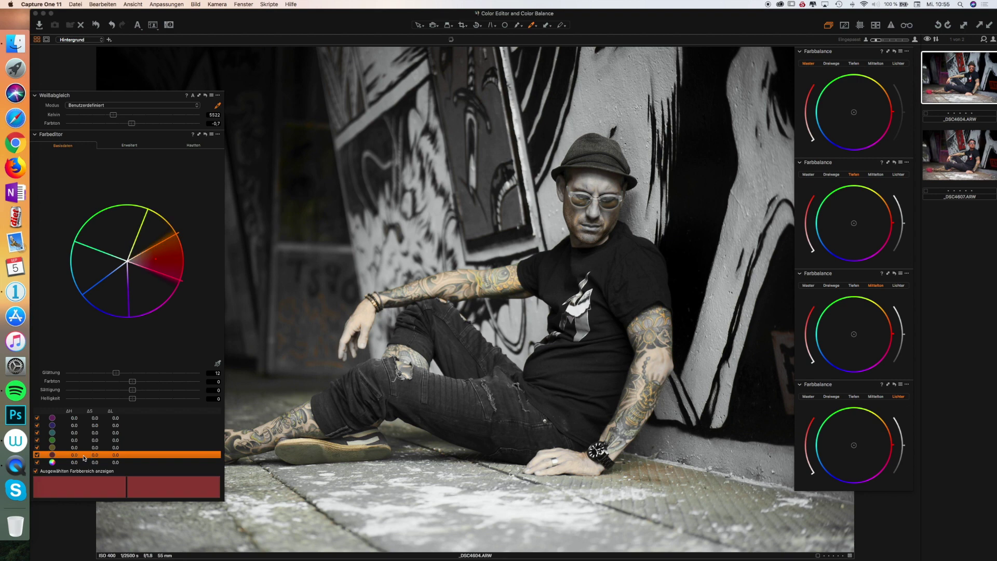
click(83, 462)
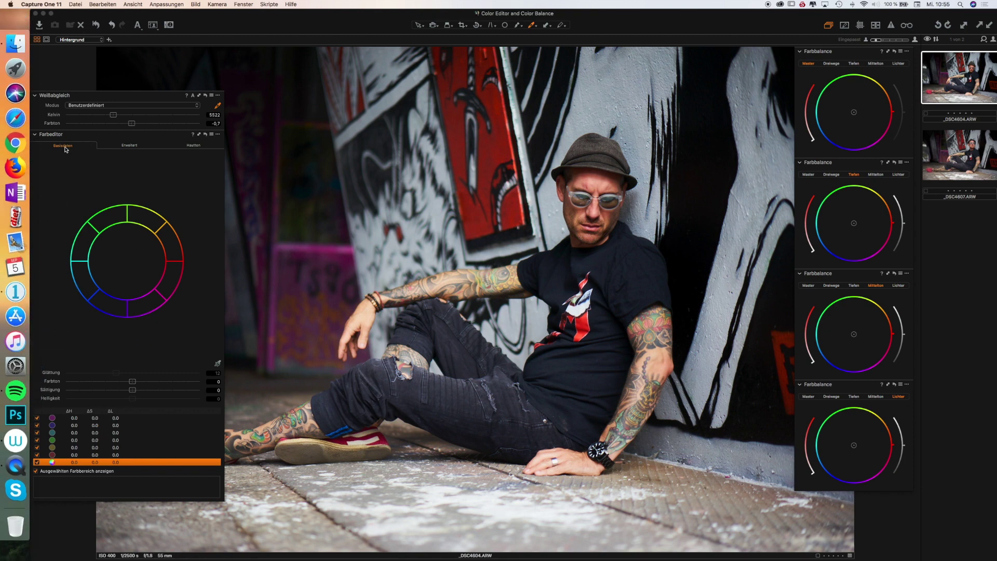
Step: Desaturate the magenta range to a Sättigung of about -72.5 and turn off the selected-range display
click(96, 418)
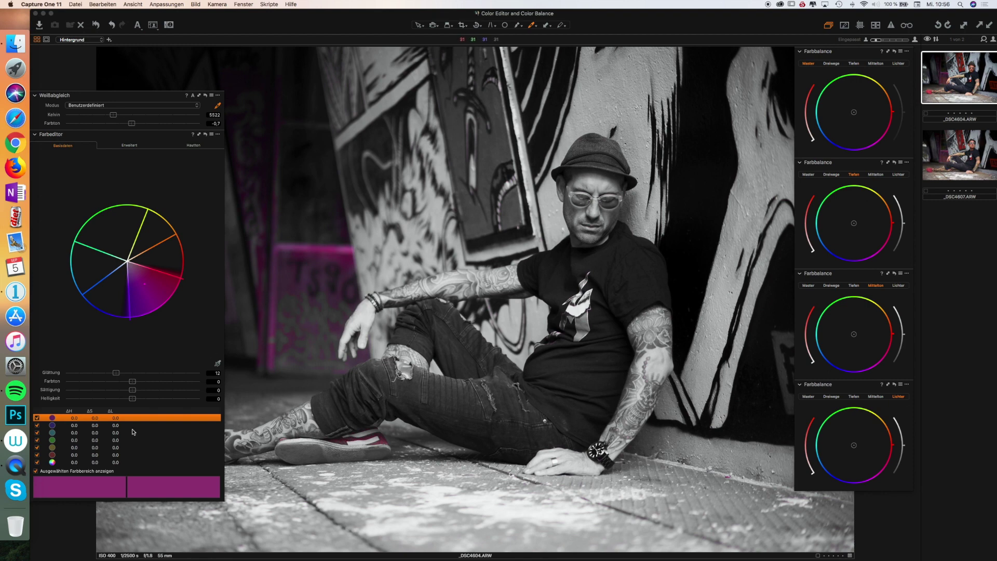
drag(133, 390, 72, 392)
click(89, 471)
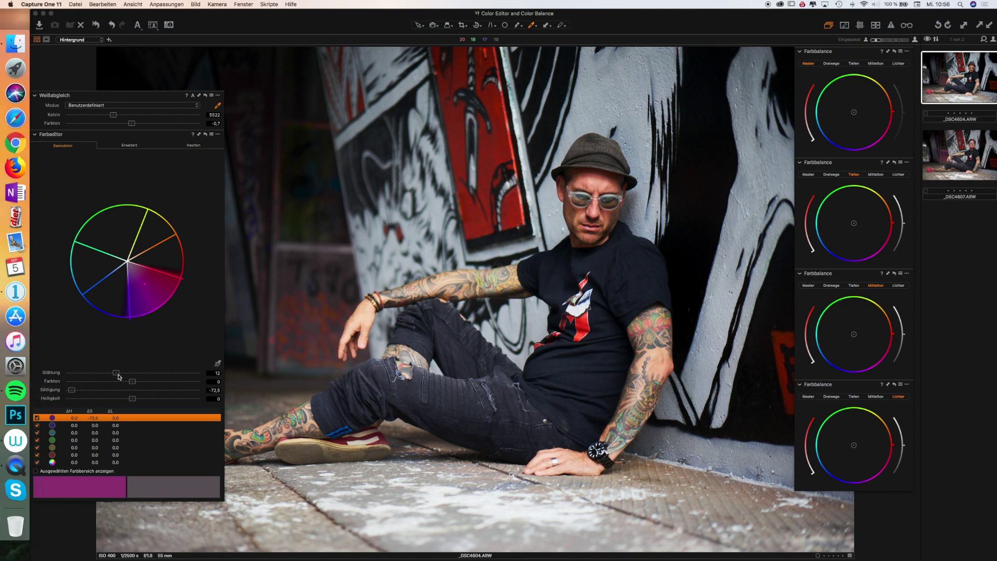
Step: Try different Glättung settings with the red range selected, from minimum to maximum, and reset the value
mouse_move(117, 375)
mouse_down()
mouse_move(156, 373)
mouse_move(80, 373)
mouse_move(179, 370)
mouse_move(103, 371)
mouse_move(121, 370)
mouse_up()
click(173, 270)
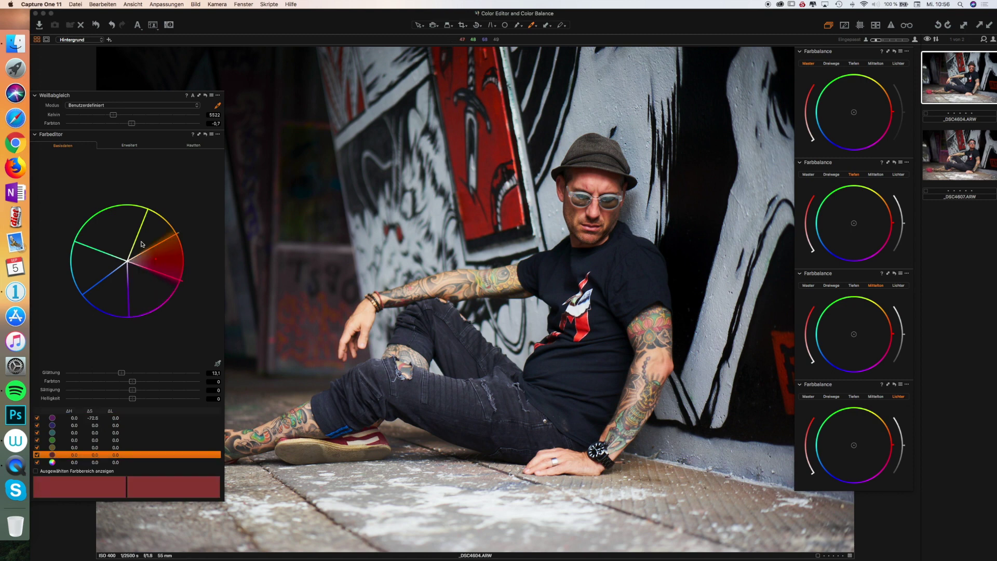
drag(121, 373, 65, 374)
click(201, 373)
double_click(199, 375)
scroll(125, 373, down, 3)
double_click(127, 372)
Step: Try strong Farbton, Sättigung and Helligkeit shifts on the red range and reset them
click(132, 382)
drag(132, 382, 88, 382)
click(88, 382)
drag(88, 383, 203, 379)
double_click(199, 384)
click(132, 393)
mouse_move(132, 392)
mouse_down()
mouse_move(186, 392)
mouse_move(98, 392)
mouse_move(135, 392)
mouse_up()
drag(134, 403, 67, 400)
double_click(66, 398)
Step: Set the blue range to Farbton -18.6 and Sättigung -28.5, and the cyan range to Farbton 12.8 and Sättigung -30.4
click(68, 425)
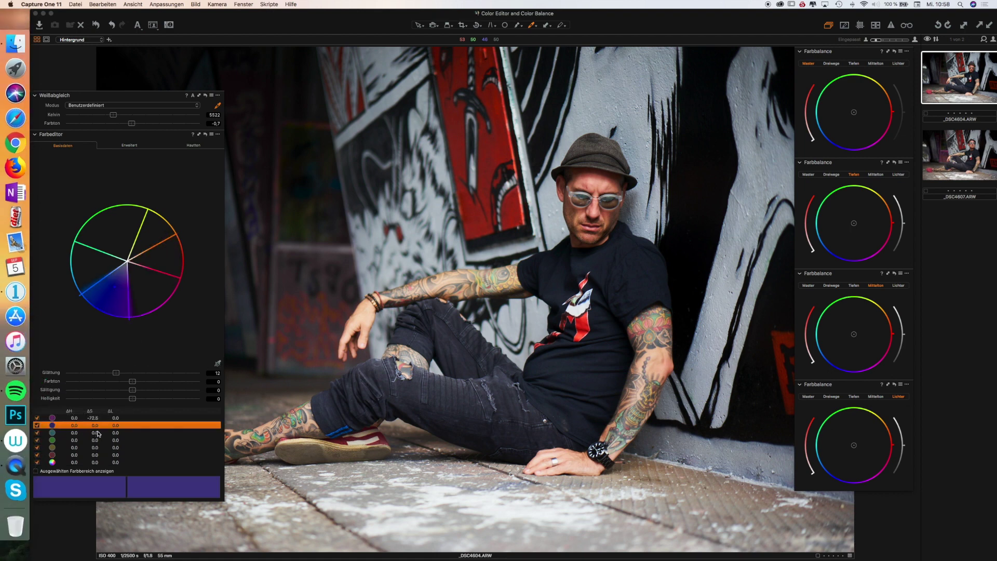
drag(134, 382, 71, 380)
drag(132, 389, 107, 391)
click(74, 434)
Step: Set the green range to Farbton -6.4 and Sättigung 24.6, and the yellow range to Farbton 4.2 and Sättigung 5.6
click(112, 440)
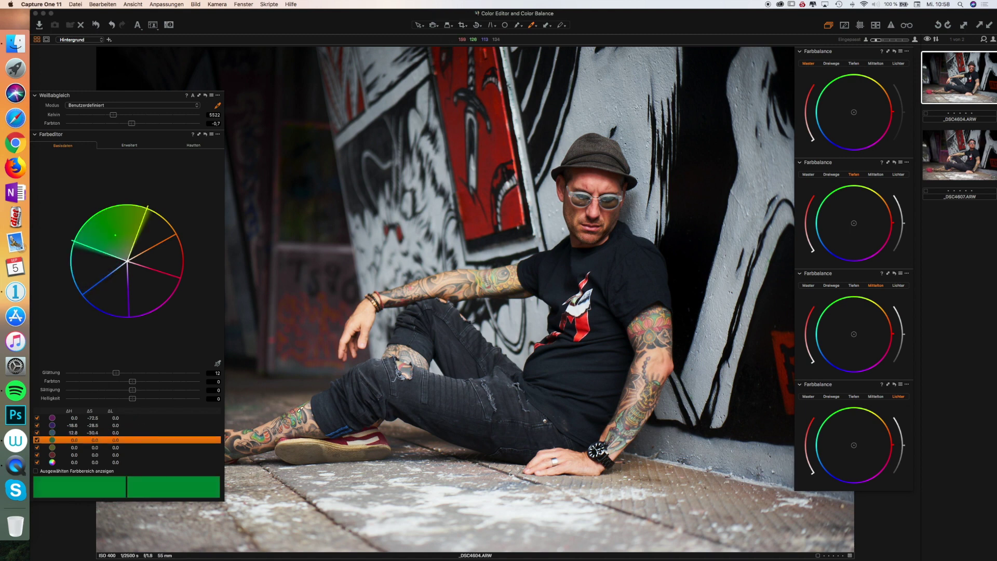
drag(133, 389, 115, 382)
click(92, 449)
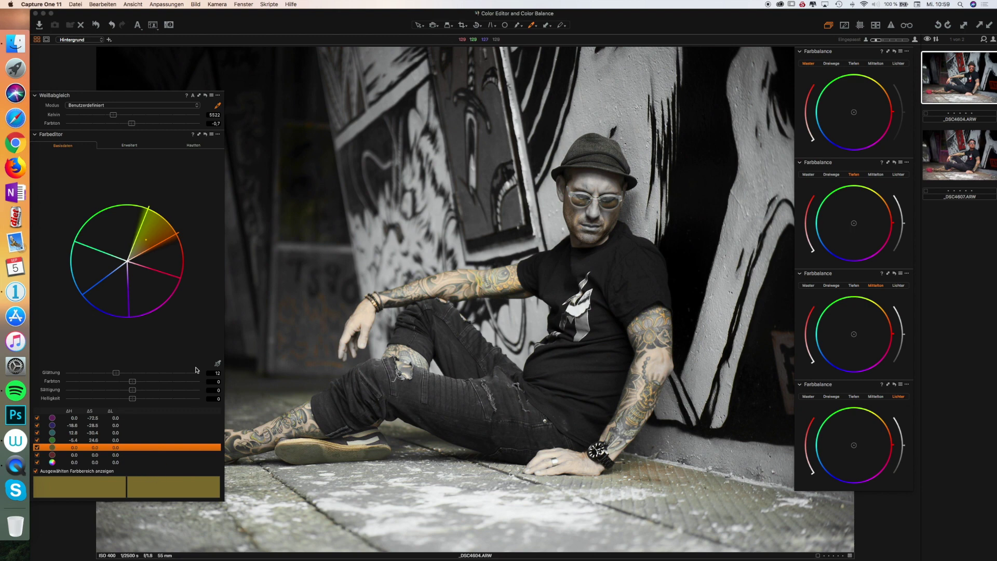
drag(131, 382, 92, 383)
drag(92, 383, 139, 389)
Step: Set the red range to Farbton 5.3 and Sättigung -7, and shrink the Farbeditor panel
click(106, 456)
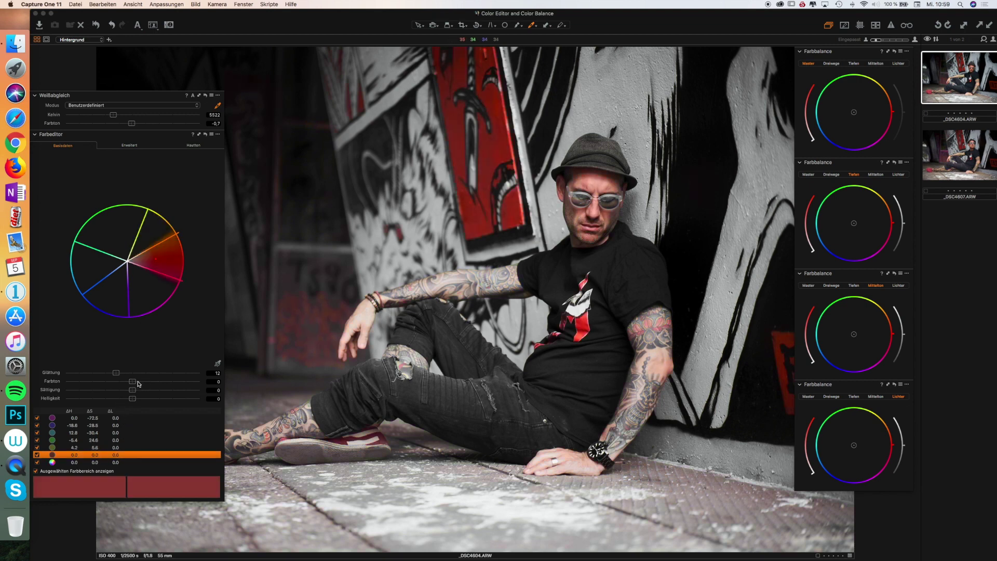
mouse_move(134, 382)
mouse_down()
mouse_move(53, 383)
mouse_move(136, 383)
mouse_up()
mouse_move(136, 383)
mouse_down()
mouse_move(152, 385)
mouse_move(126, 391)
mouse_up()
drag(221, 92, 149, 103)
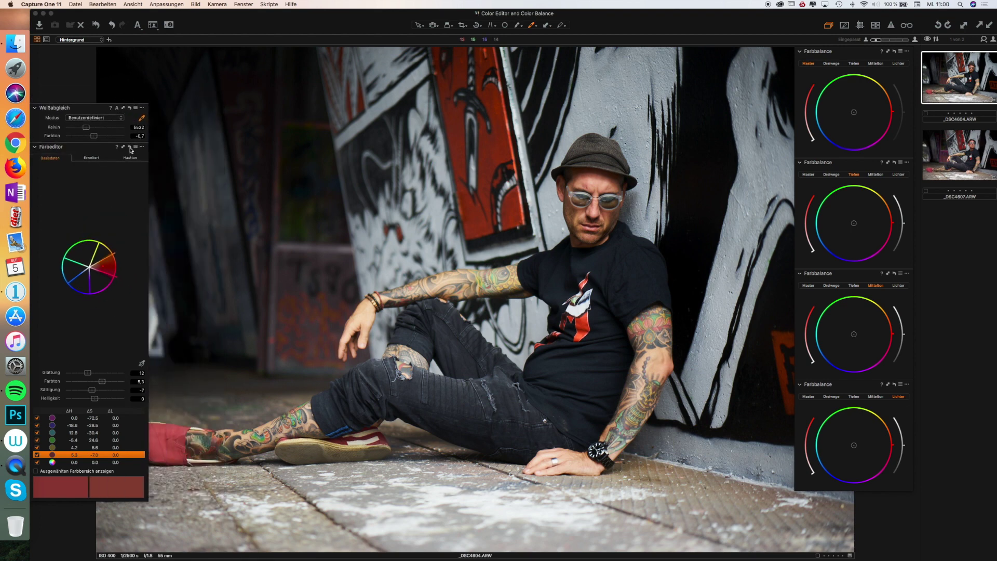
Step: Compare the photo with and without the color edits by repeatedly resetting the Farbeditor adjustments
click(131, 150)
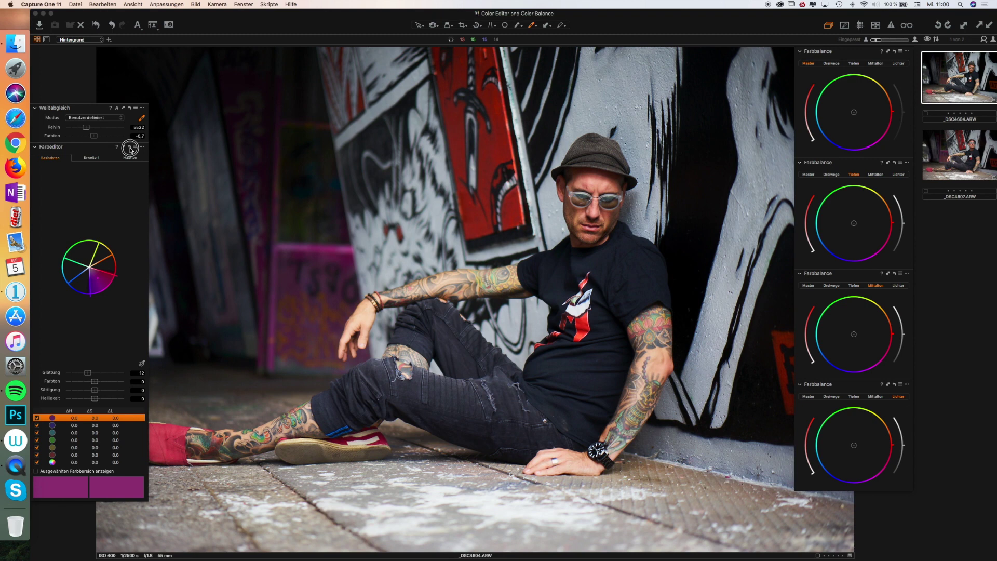
click(130, 149)
click(130, 149)
click(130, 149)
click(130, 149)
click(130, 149)
Step: Show the Farbeditor's Erweitert mode and move the four Farbbalance panels clear of the river photo
click(91, 158)
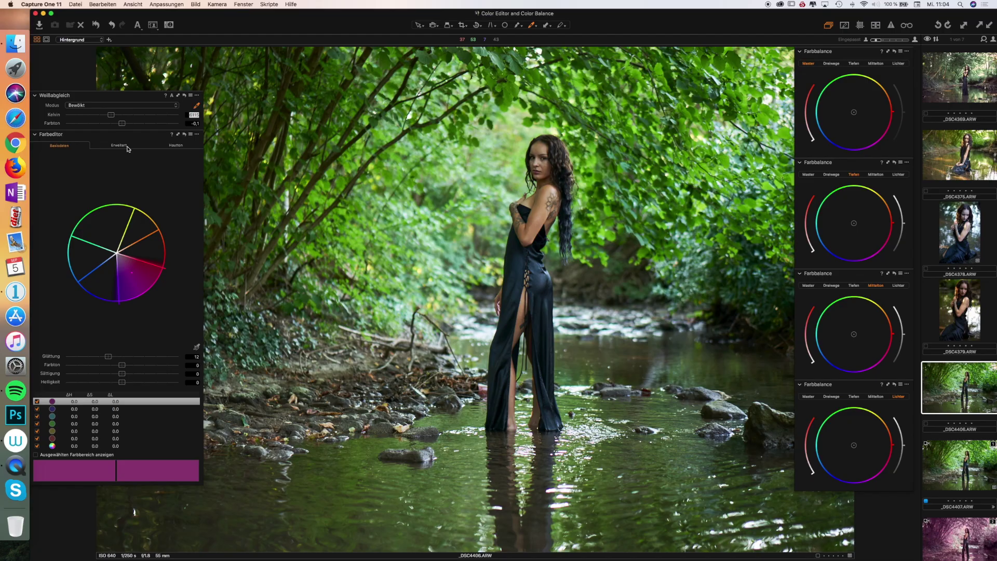
click(126, 147)
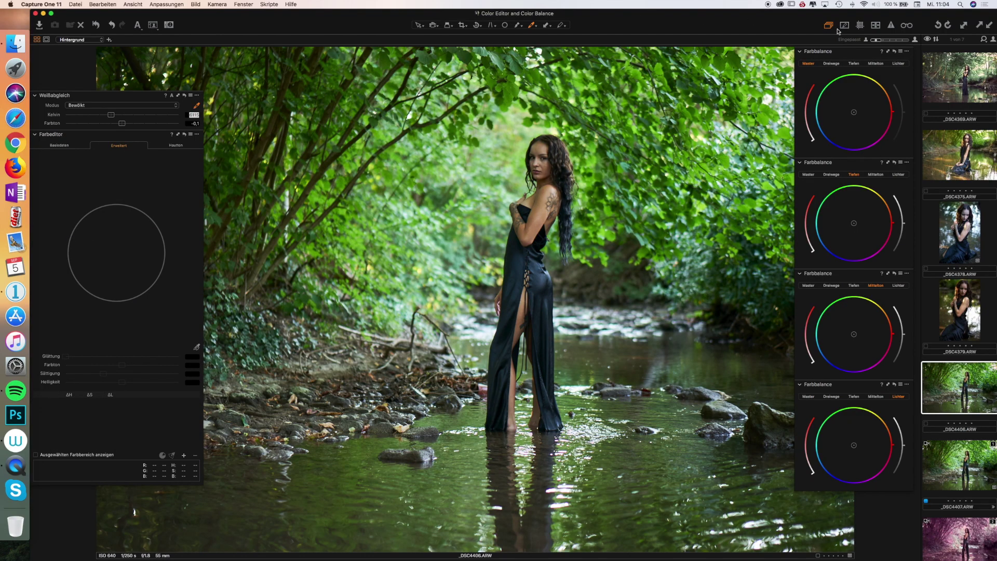
drag(850, 51, 932, 72)
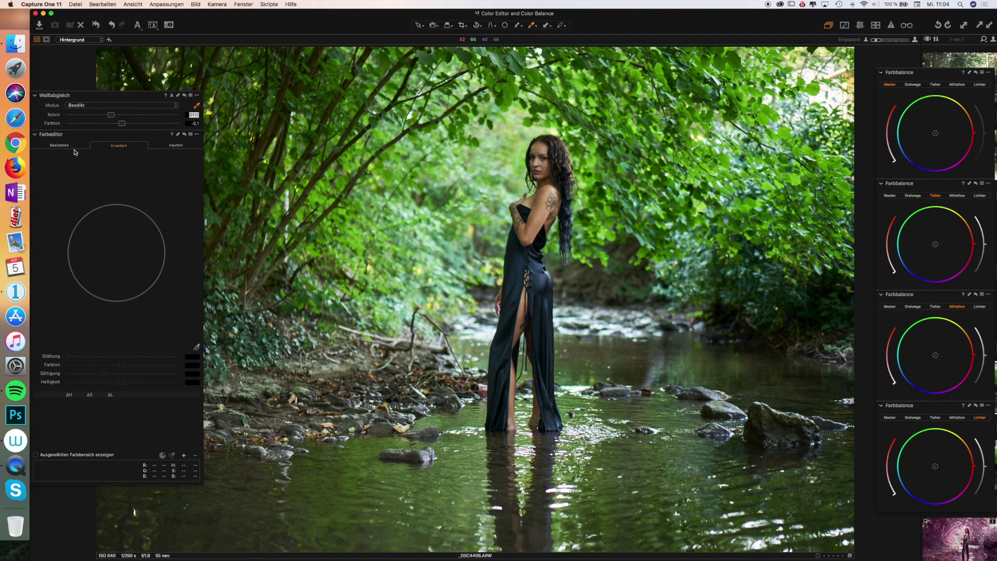
Step: In the basic color ranges, set the Farbton of both the green and the cyan range to 20
click(56, 146)
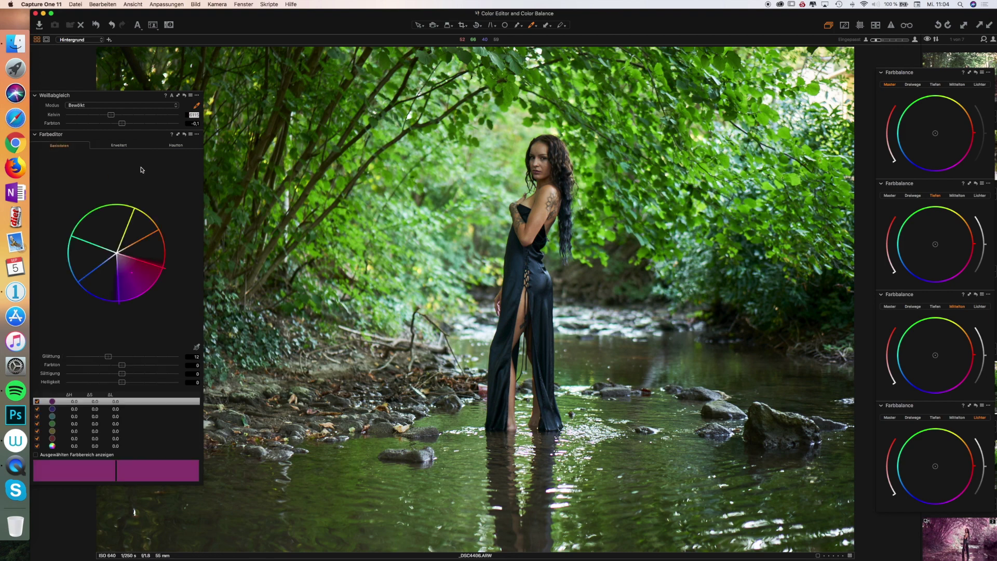
click(95, 425)
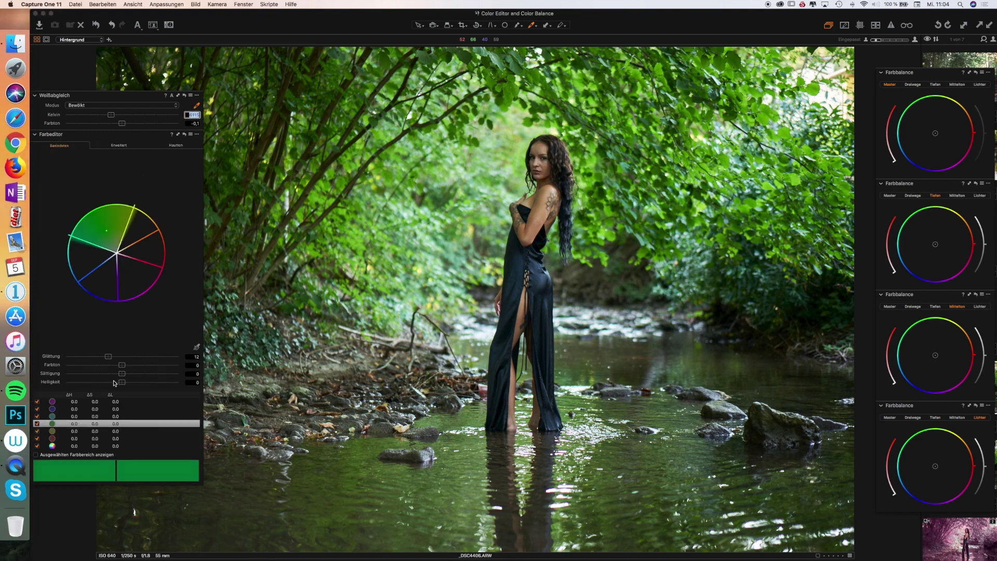
drag(121, 365, 204, 366)
click(80, 416)
drag(122, 365, 191, 368)
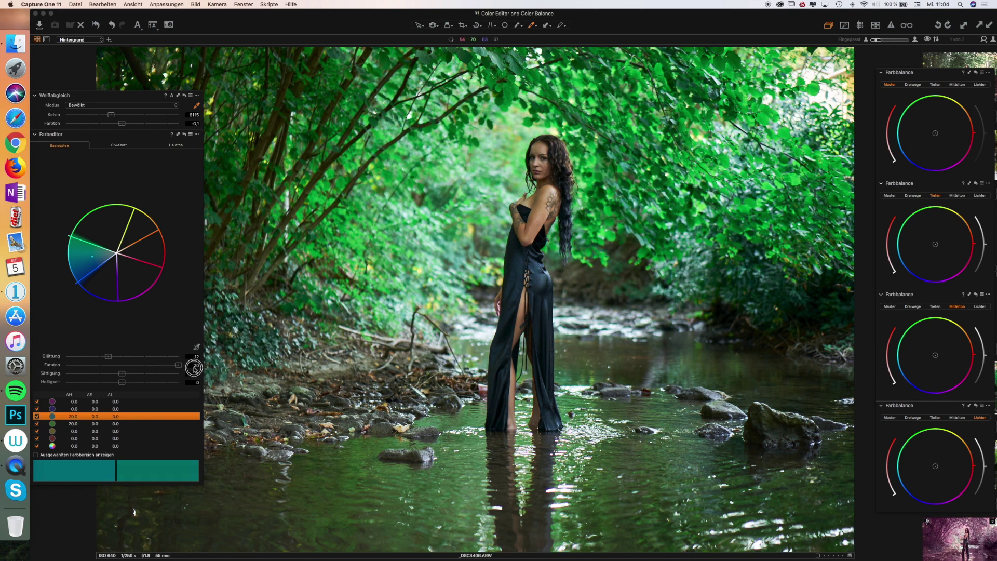
Step: Check which parts of the river photo the yellow range covers by displaying only the selected color range
click(80, 430)
click(79, 424)
click(76, 438)
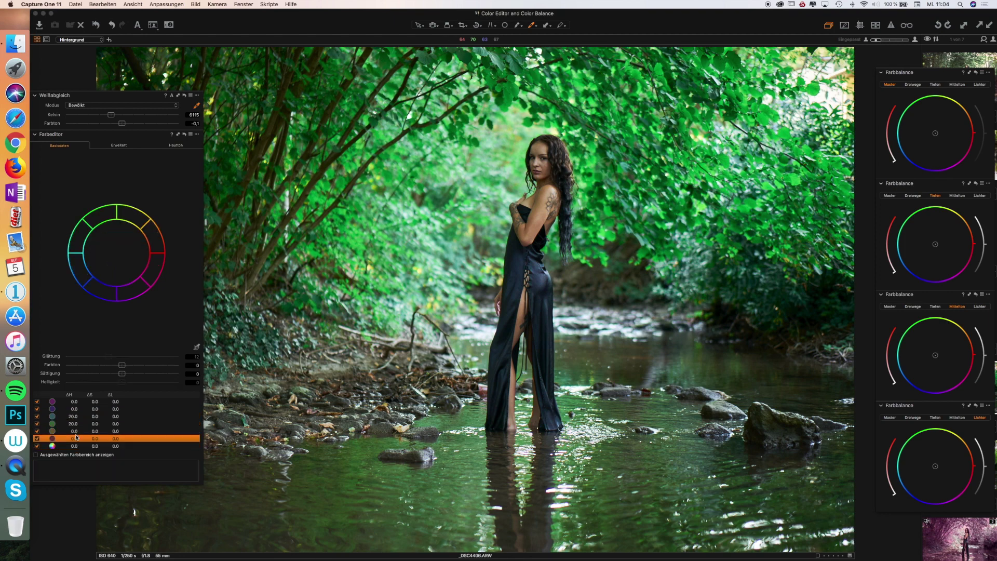
click(75, 431)
click(76, 455)
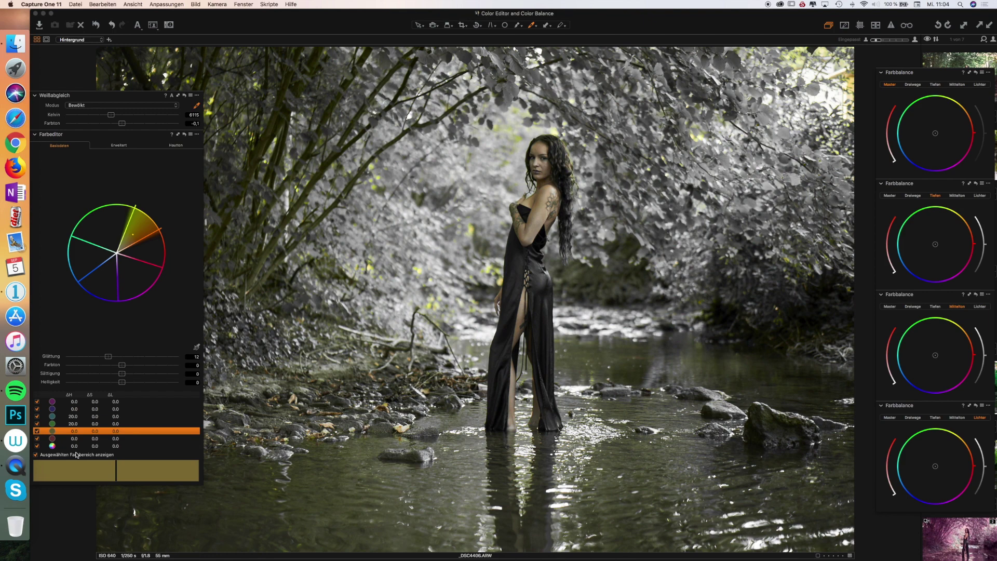
drag(125, 366, 115, 374)
Step: In the Farbeditor's Erweitert mode, pick the leaf green from the foliage and set its Glättung to 16.5
click(121, 146)
click(66, 147)
click(118, 147)
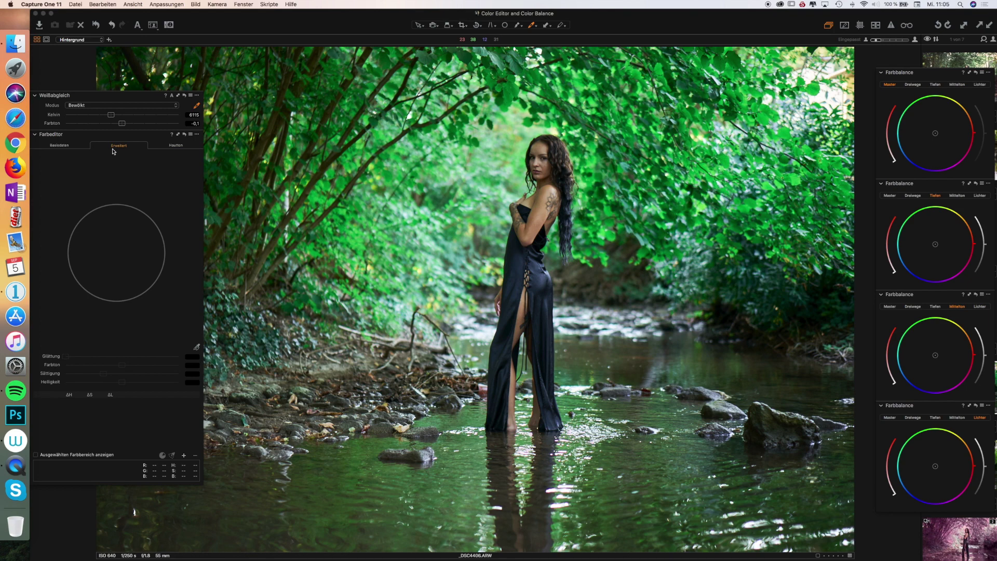
click(197, 348)
click(521, 65)
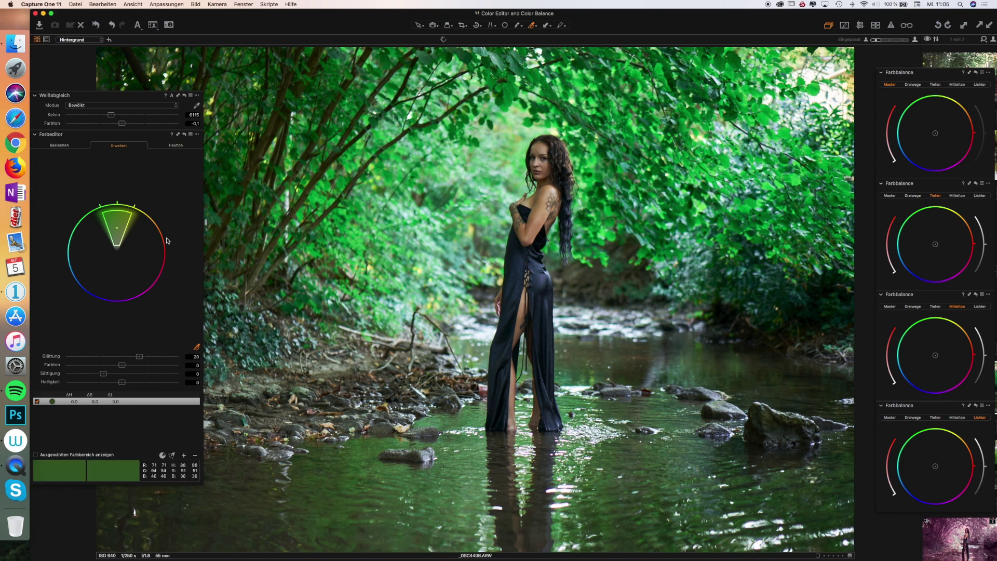
drag(139, 358, 125, 357)
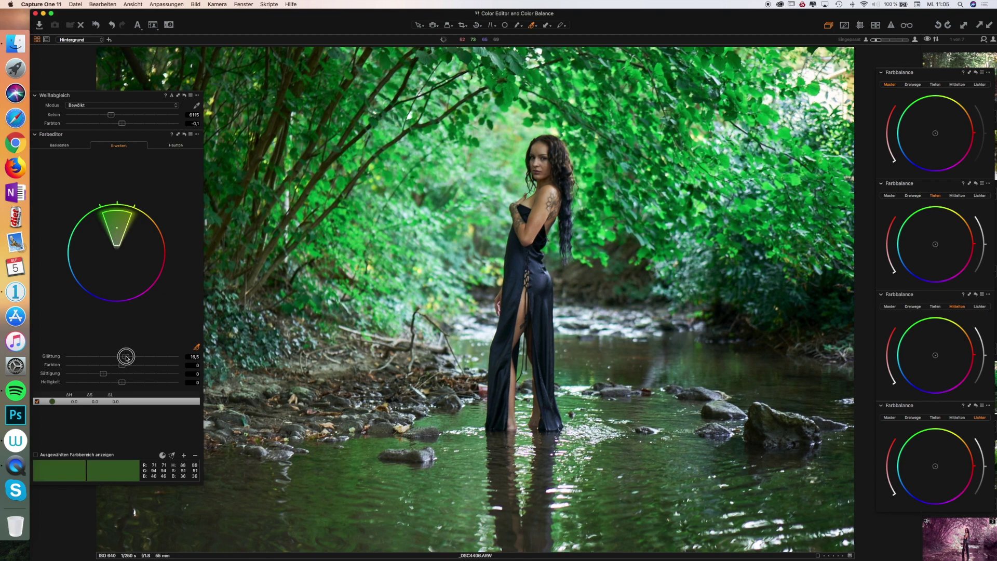
Step: Pick a second leaf green from the foliage and adjust the saturation limits of its range on the color wheel
click(197, 347)
click(520, 67)
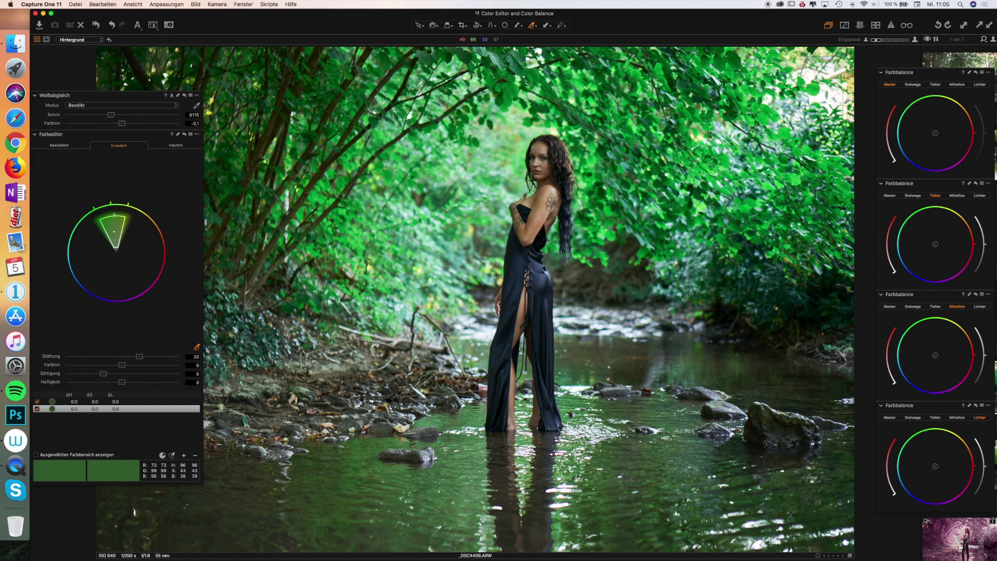
drag(115, 215, 114, 214)
drag(117, 249, 115, 229)
Step: Display only the second green selection, set its Glättung to 12.3 and widen its range to cover nearly all foliage greens
click(105, 454)
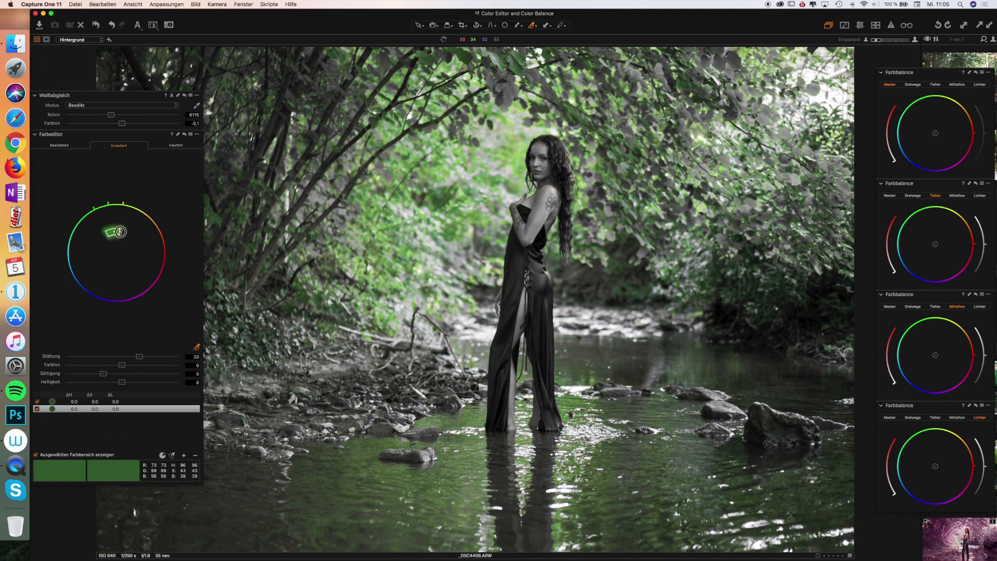
drag(106, 232, 112, 231)
drag(139, 356, 109, 356)
mouse_move(120, 233)
drag(114, 234, 115, 246)
drag(118, 202, 65, 218)
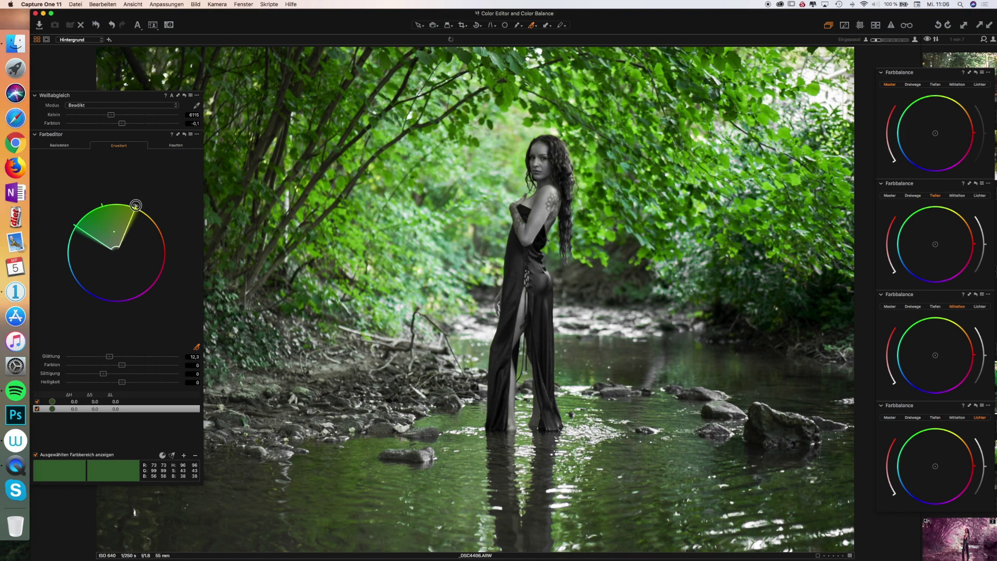
drag(135, 205, 140, 207)
Step: Set the second green selection's Farbton to -30 and remove the first green selection with Glättung 16.5
drag(116, 96, 138, 106)
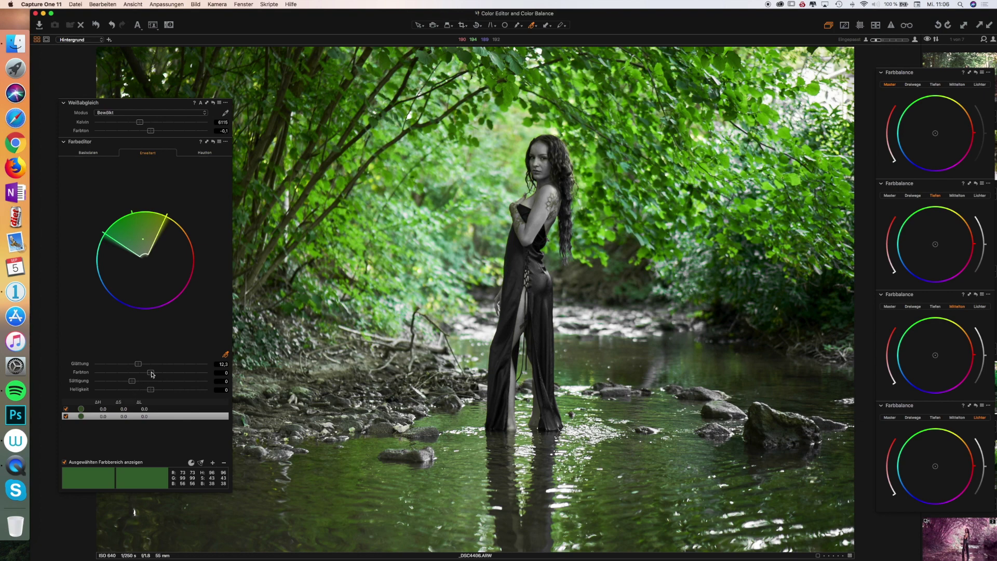
drag(152, 374, 78, 372)
key(Delete)
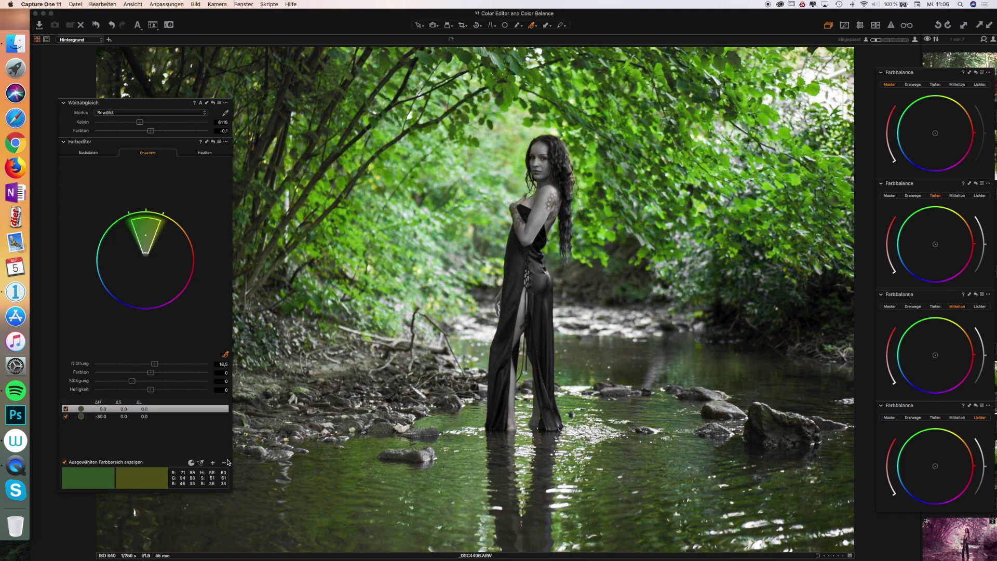
Step: Pick another foliage green, widen its color range, and set its Farbton to -30, Sättigung to 12.8 and Helligkeit to -6.7
click(502, 60)
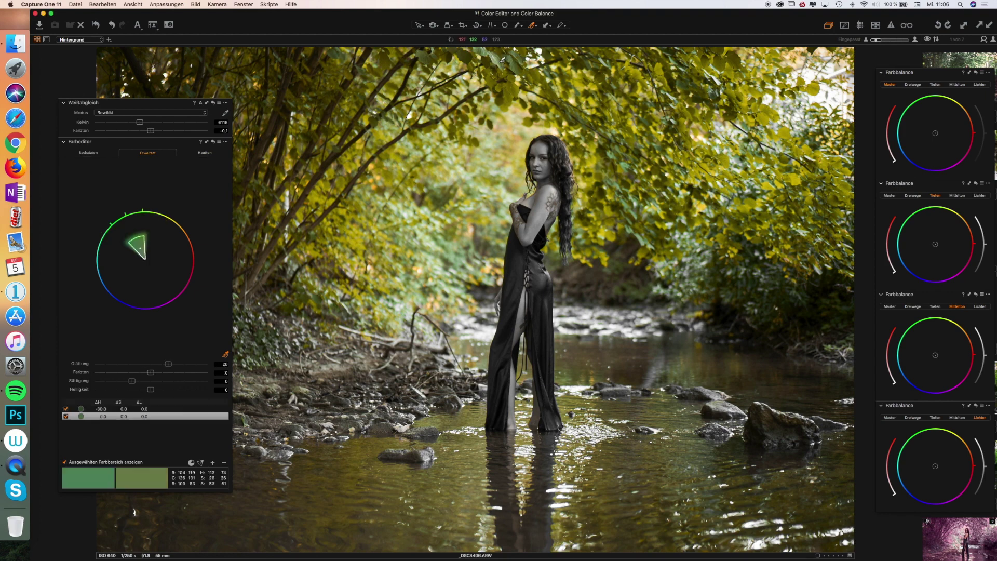
mouse_move(141, 208)
mouse_down()
mouse_move(165, 209)
mouse_move(104, 227)
mouse_move(99, 242)
mouse_move(134, 233)
mouse_move(131, 205)
mouse_up()
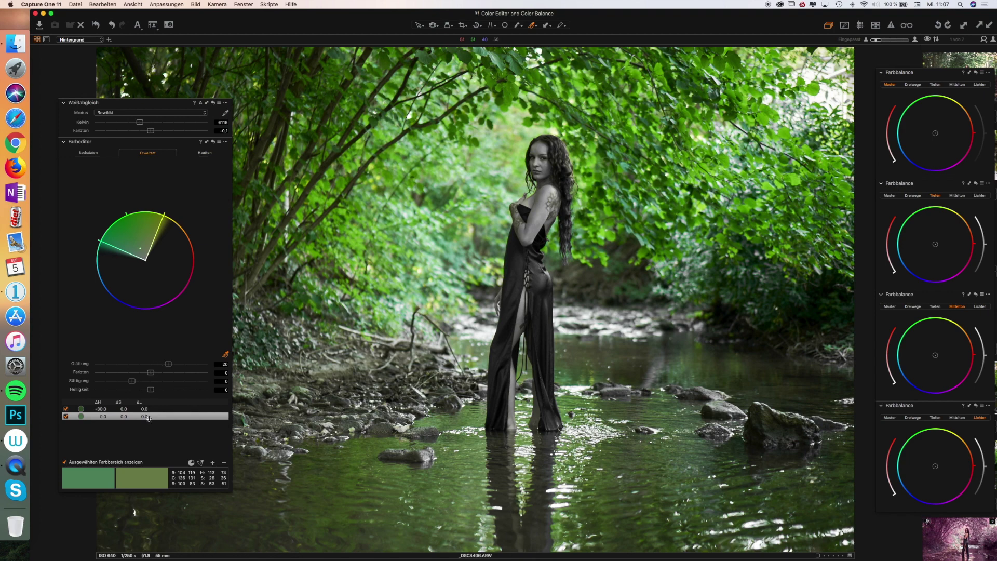
click(144, 373)
drag(144, 373, 89, 373)
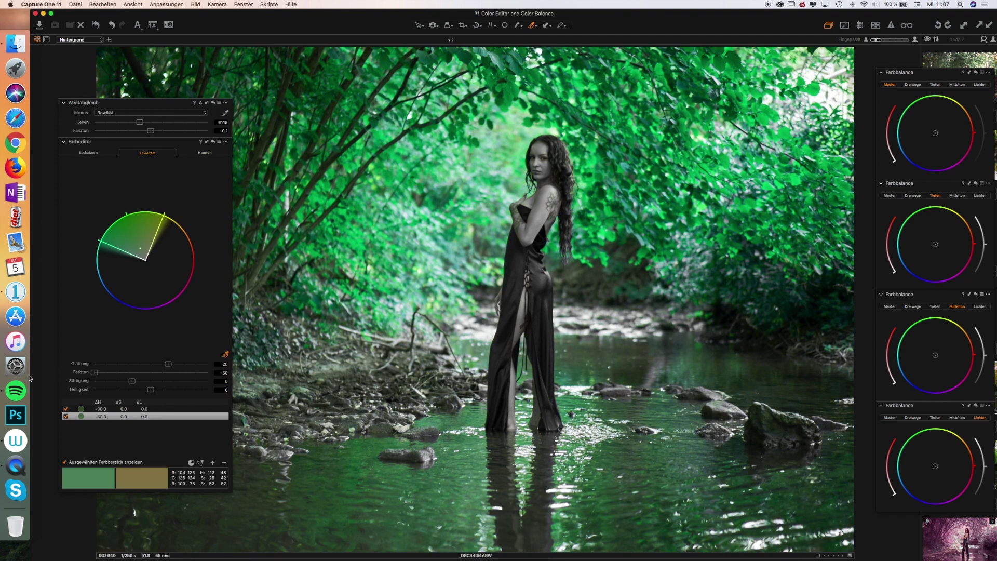
drag(132, 381, 148, 392)
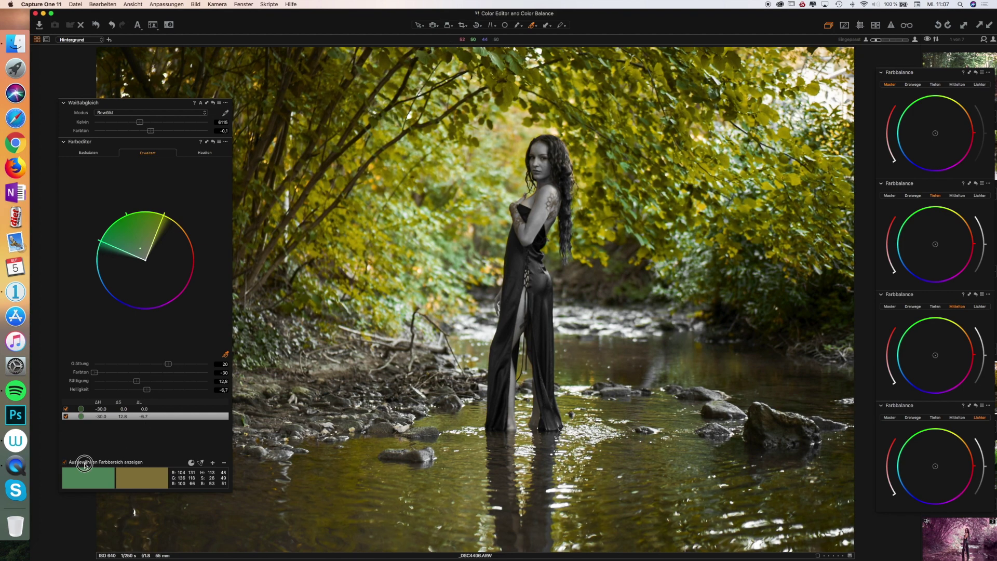
Step: Pick a pale green from the bright background foliage, widen its range toward yellow-green and cyan, and set its Farbton to -30
click(103, 462)
click(465, 249)
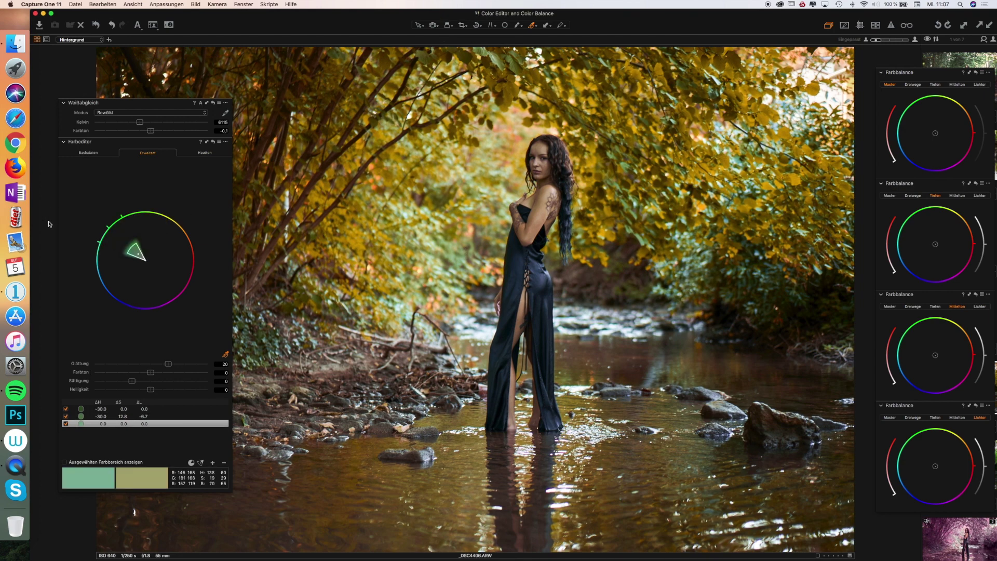
drag(131, 245, 96, 247)
drag(120, 215, 144, 210)
click(111, 460)
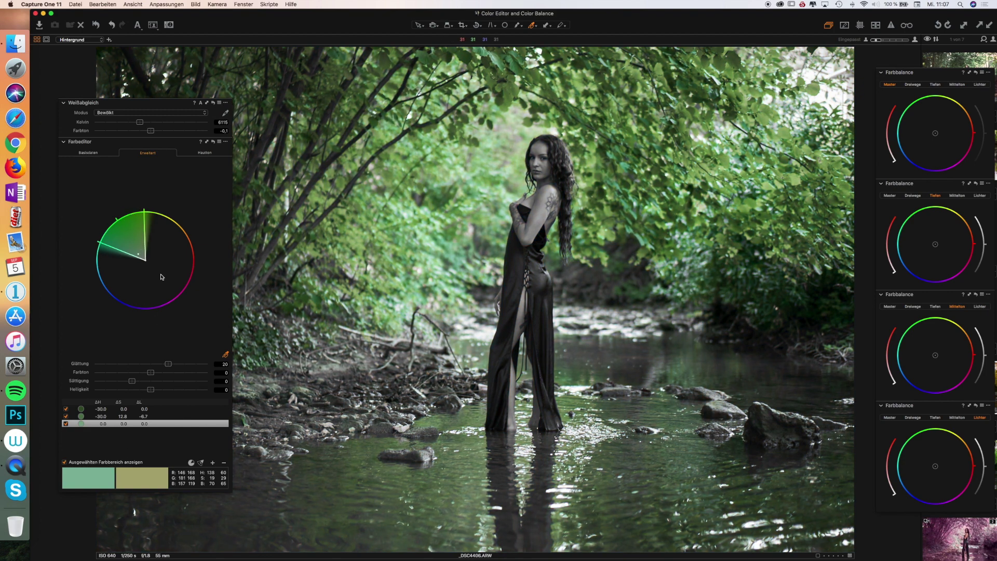
drag(98, 243, 95, 258)
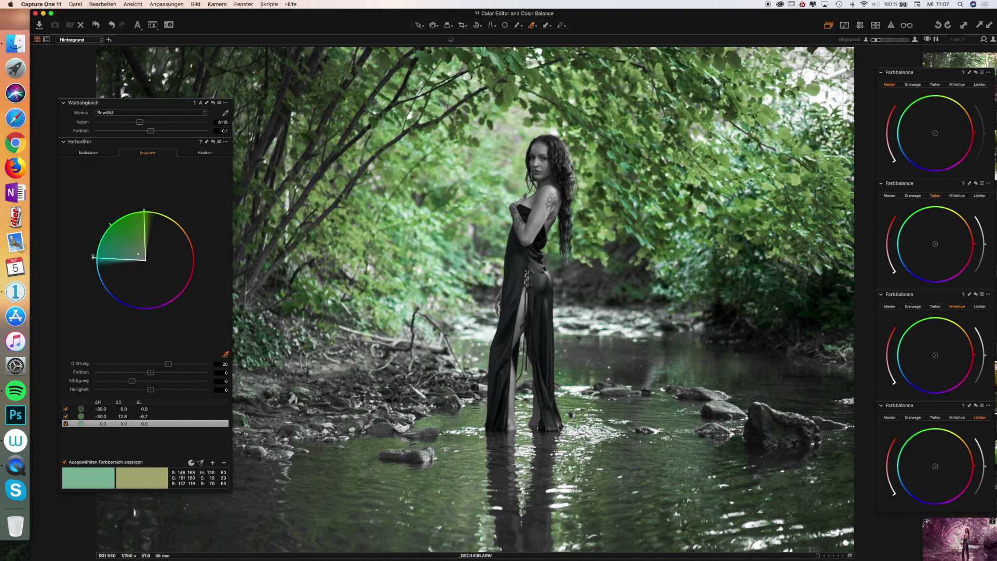
drag(150, 372, 89, 373)
Step: Pick a remaining light green near the water, extend its range, set its Farbton to -30 and display the full-color photo
click(454, 246)
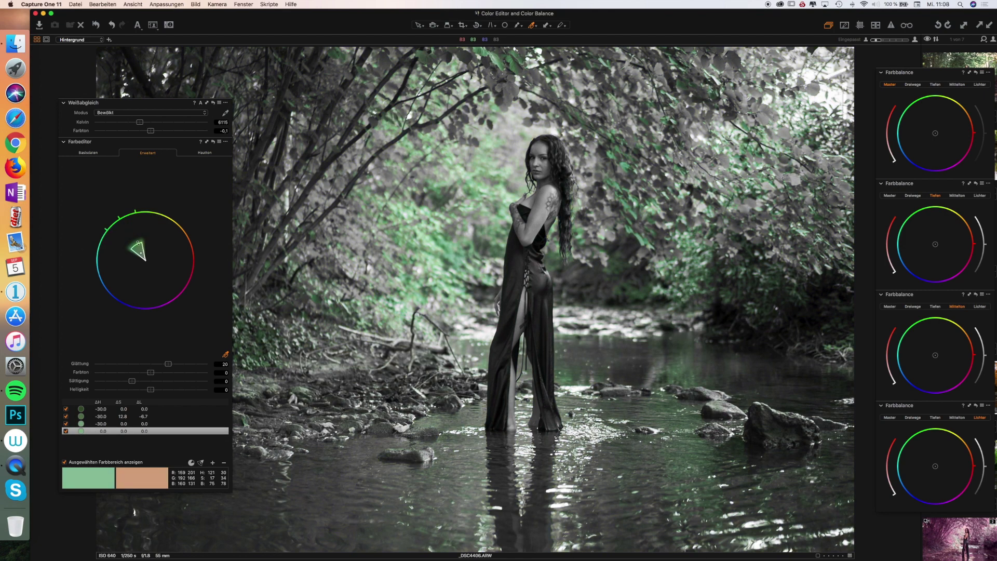
drag(121, 214, 88, 248)
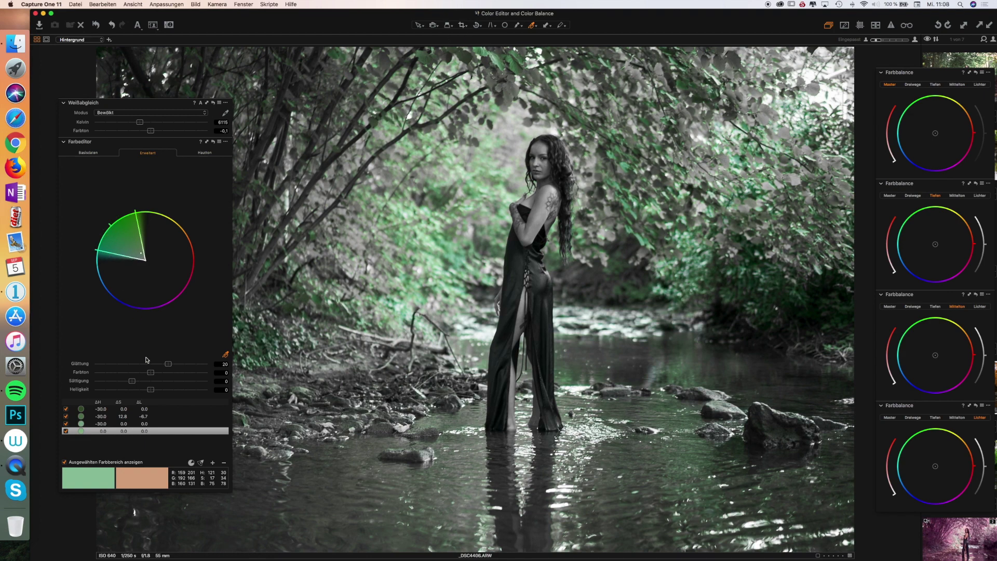
drag(152, 373, 89, 374)
click(107, 462)
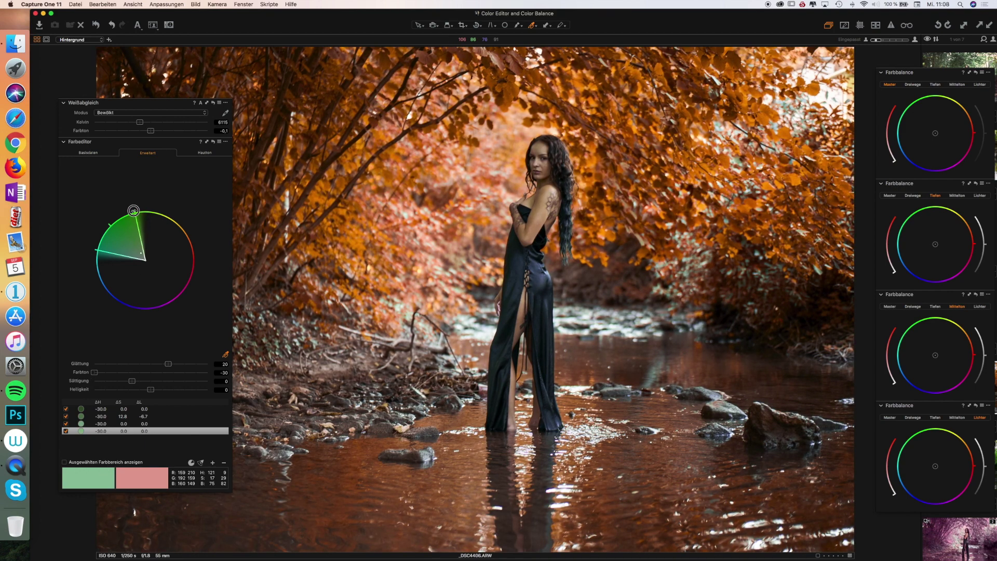
Step: Move the Farbeditor clear of the foliage and compare the photo with and without its color adjustments
drag(132, 102, 44, 239)
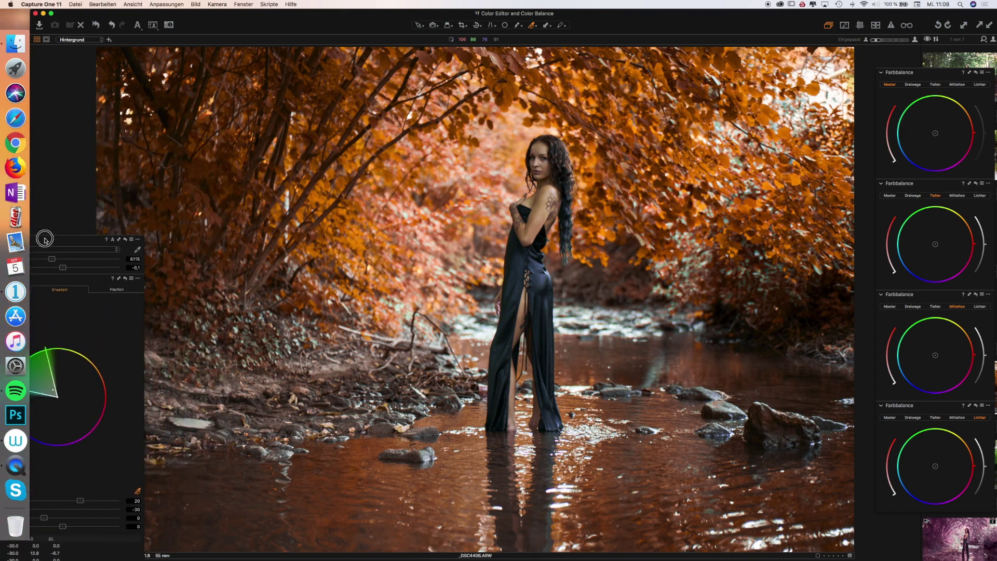
drag(54, 247, 159, 93)
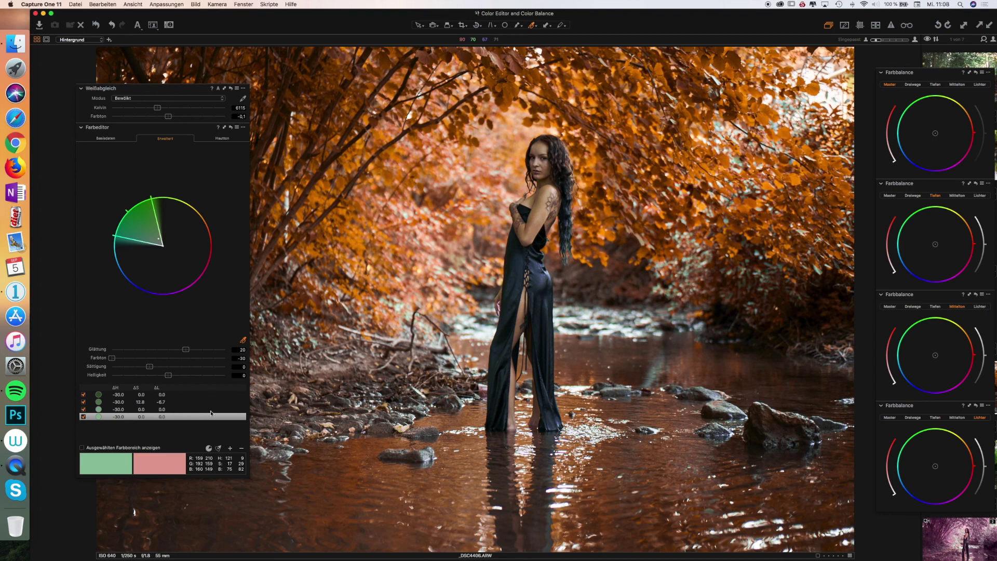
click(231, 128)
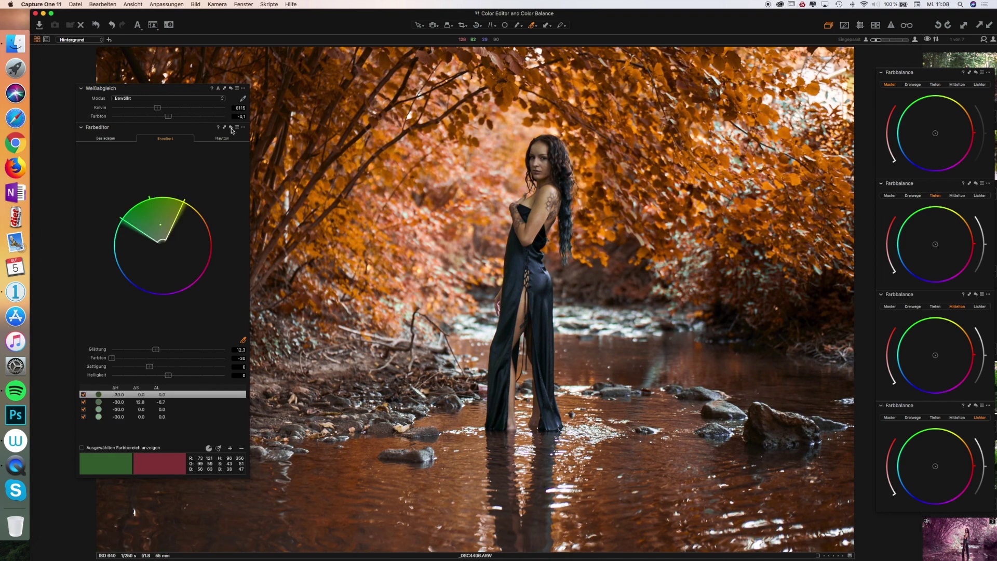
click(231, 127)
click(231, 127)
click(232, 128)
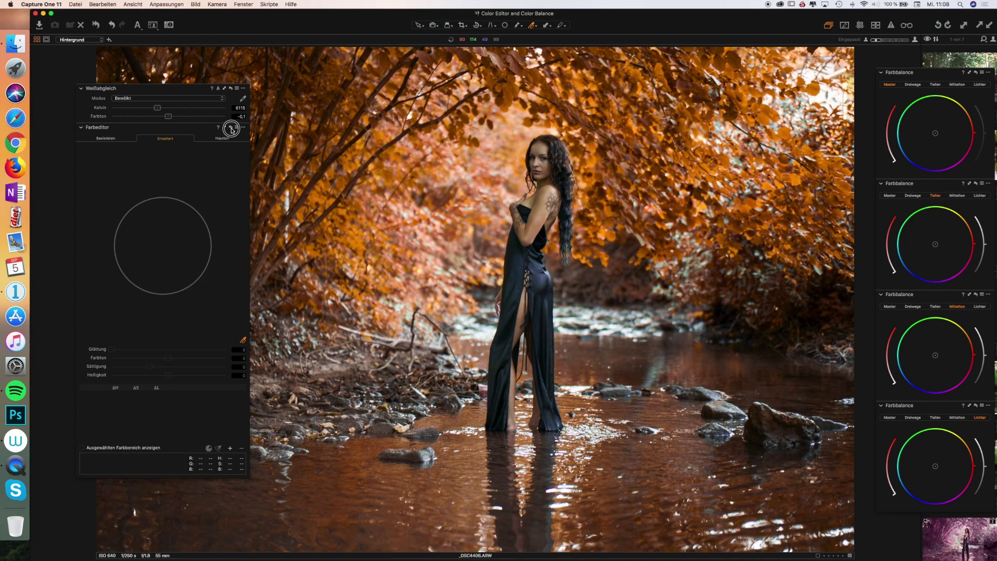
click(231, 128)
click(231, 128)
click(232, 127)
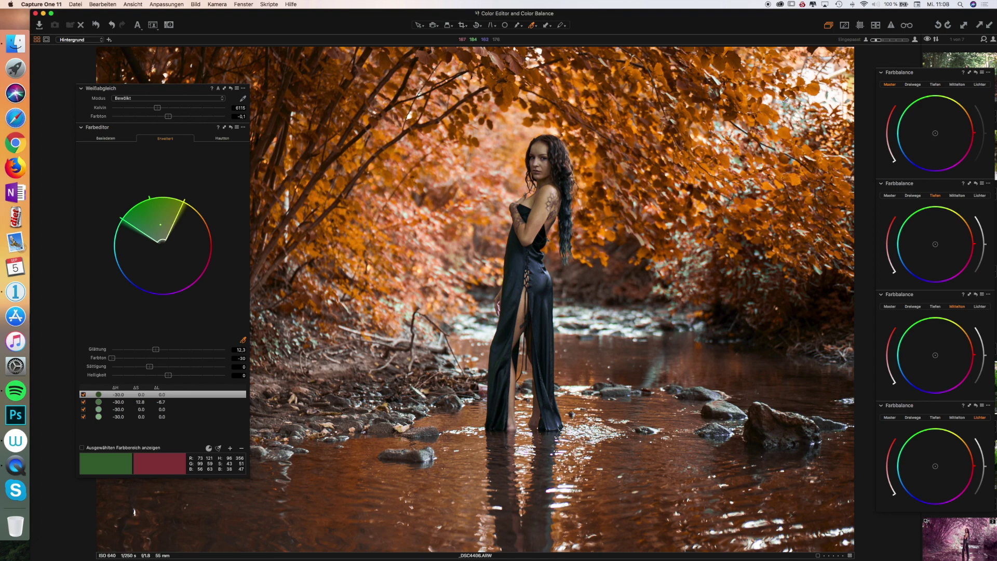
Step: Pick the pale blue tone in the bright foliage gap, extend its saturation range, and set Farbton to -30 and Sättigung to 82.4
click(835, 112)
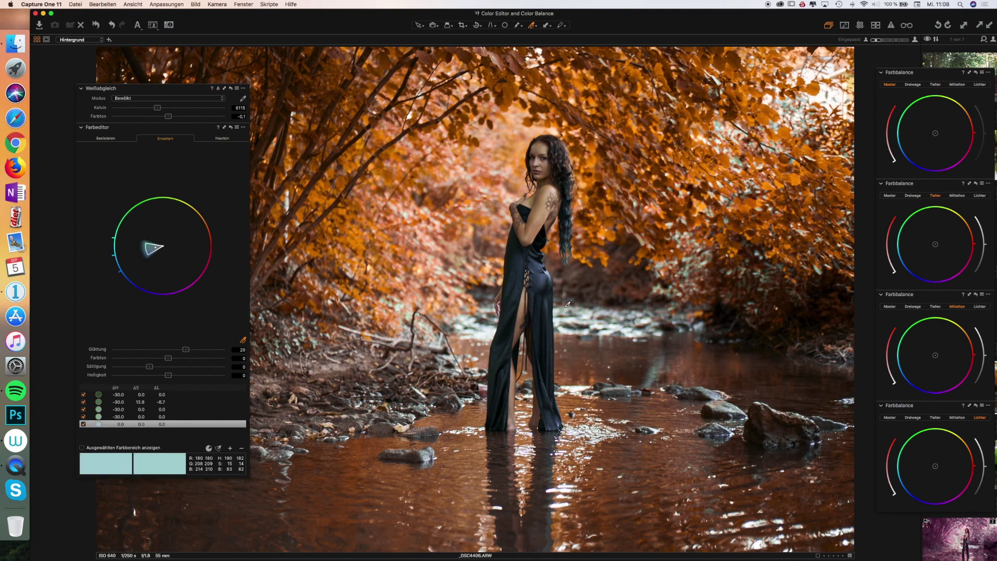
drag(149, 250, 82, 249)
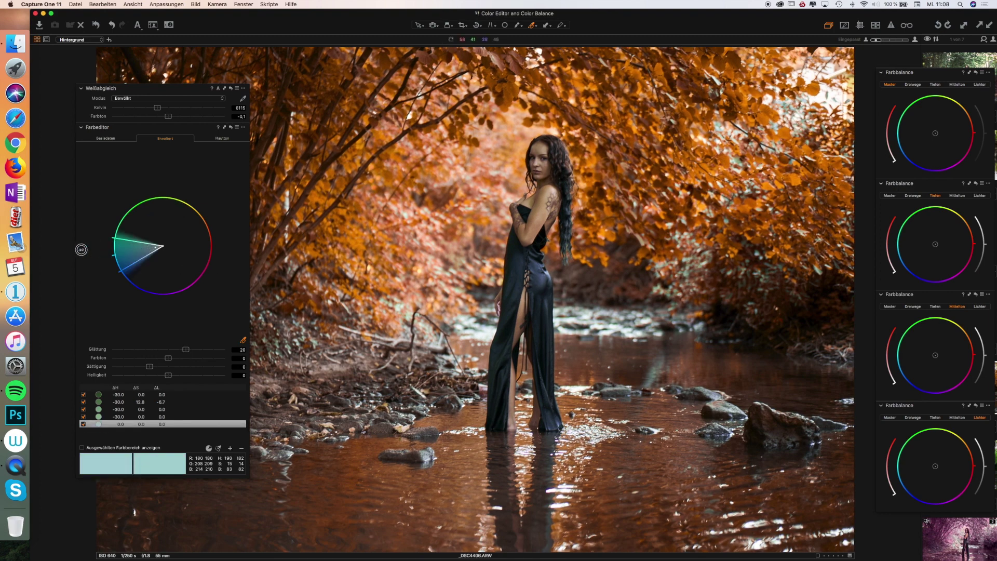
drag(167, 358, 224, 358)
click(147, 449)
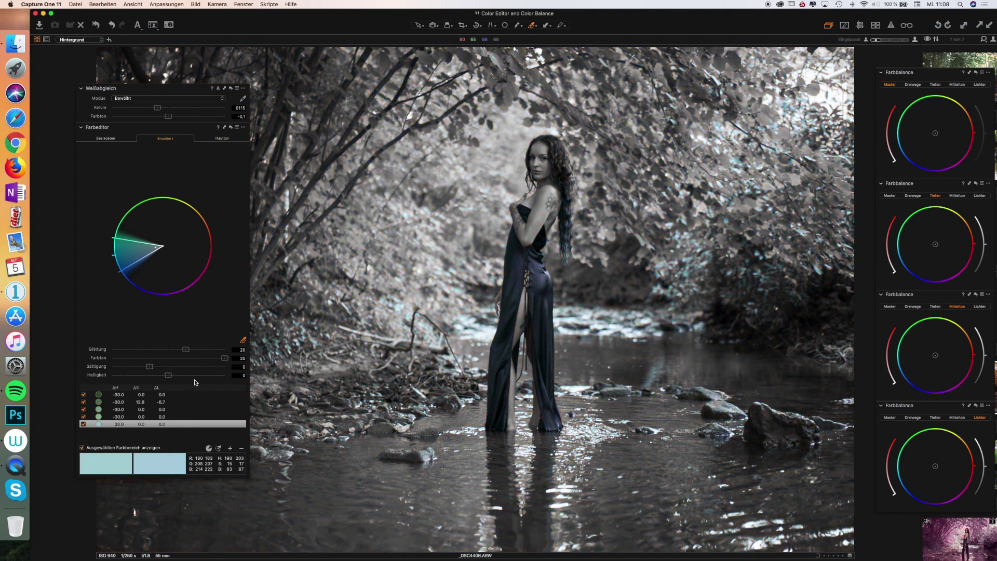
drag(225, 358, 180, 365)
drag(180, 365, 180, 367)
Step: Pick a remaining turquoise tone from the foliage, set its Farbton to -30 and display the full-color photo again
click(738, 161)
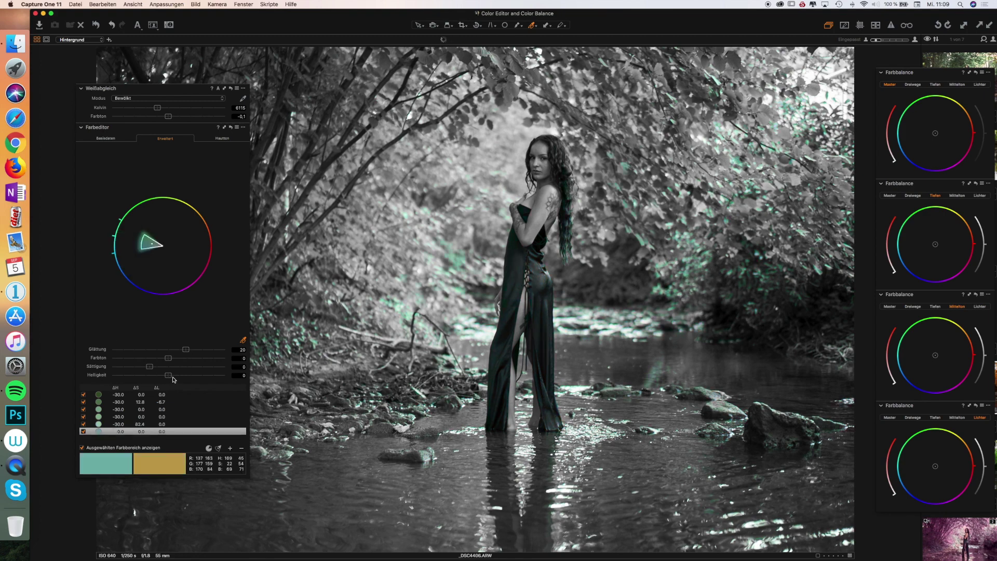
drag(168, 359, 83, 360)
click(151, 448)
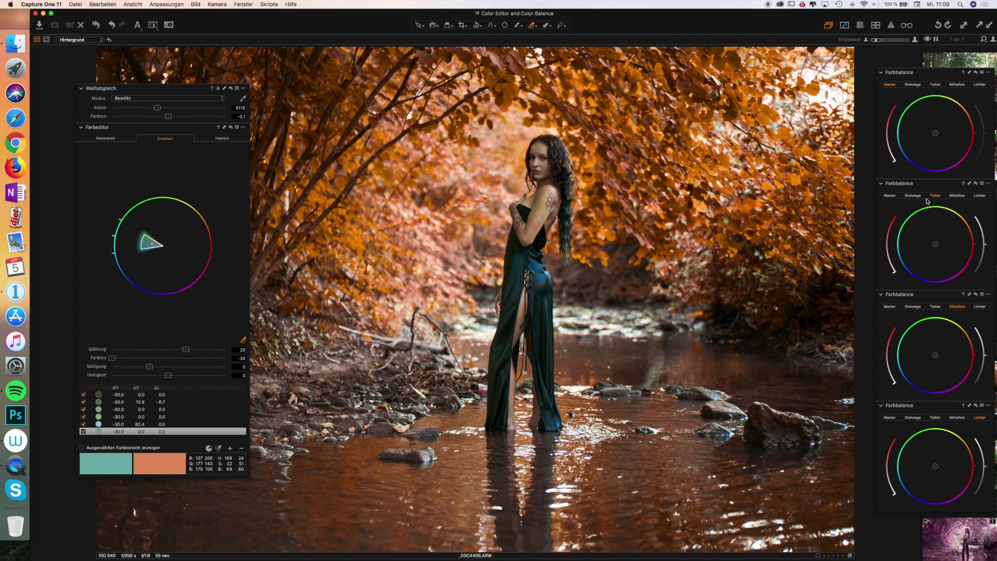
Step: Open the purple variant of _DSC4407.ARW and display it together with the green variant and the orange _DSC4406.ARW
drag(928, 75, 758, 60)
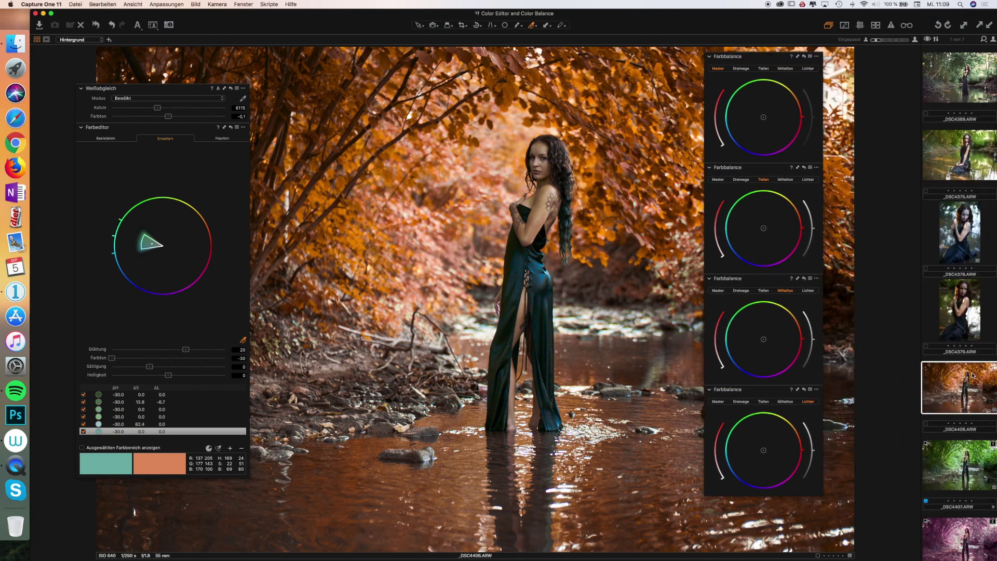
click(975, 541)
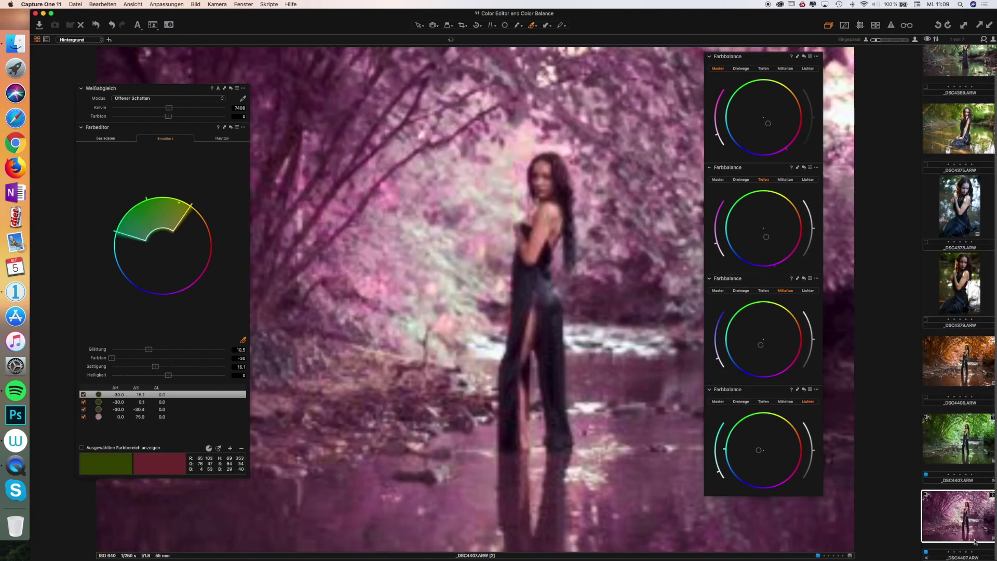
drag(760, 60, 923, 69)
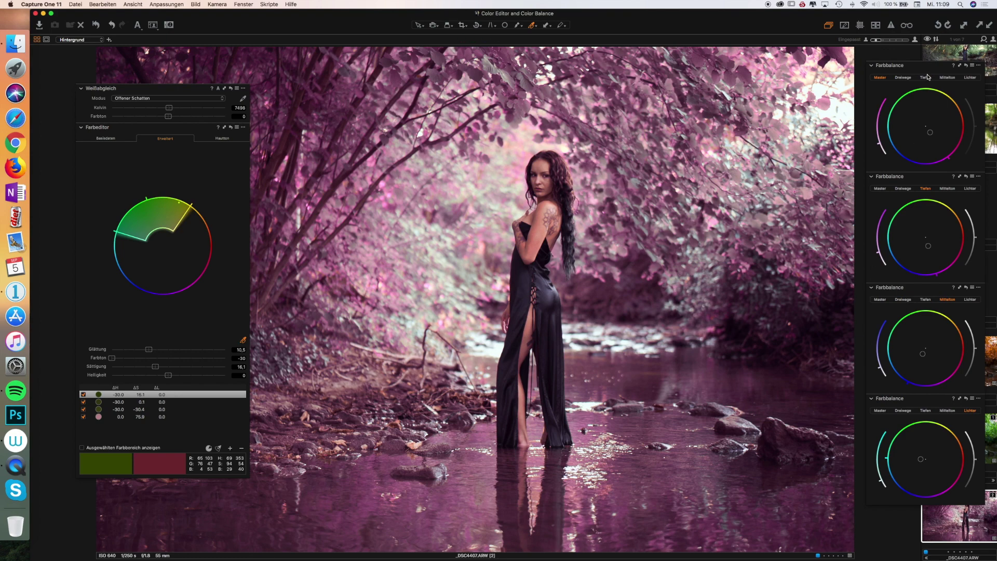
drag(928, 69, 854, 66)
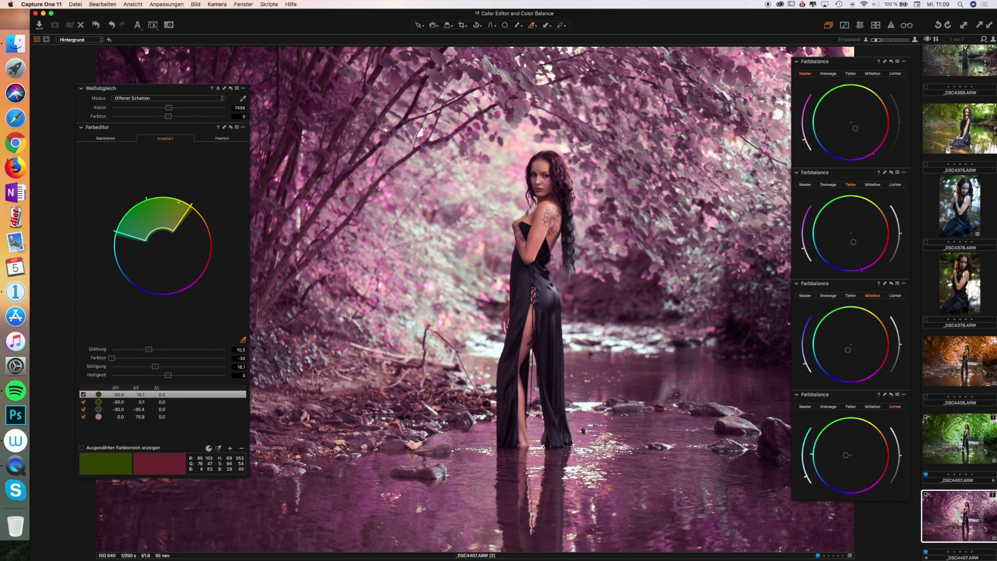
key(shift+Left)
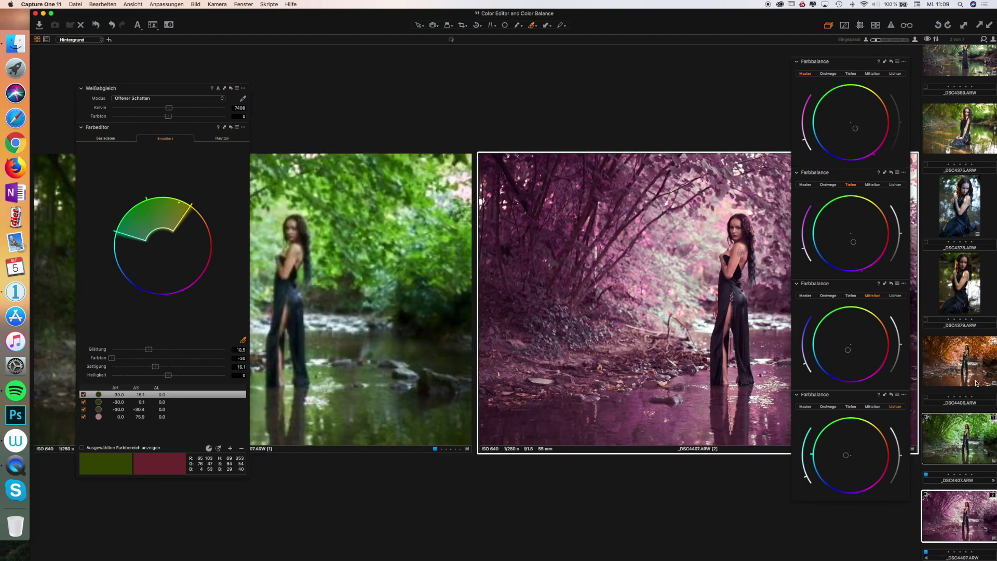
shift+click(969, 375)
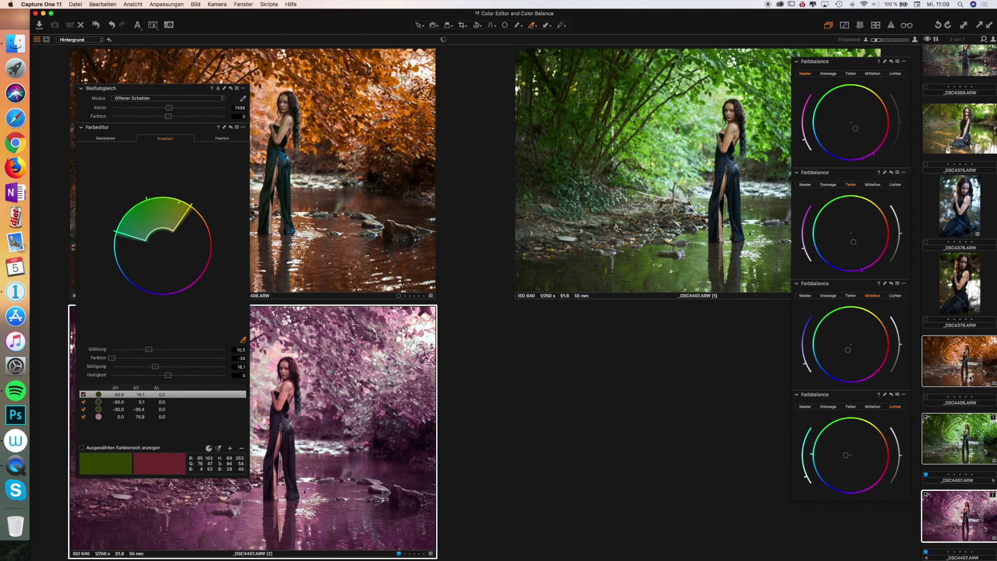
Step: Collapse the Weißabgleich, Farbeditor and all four Farbbalance tools, and hide the thumbnail browser to uncover the three photos
click(81, 91)
click(82, 98)
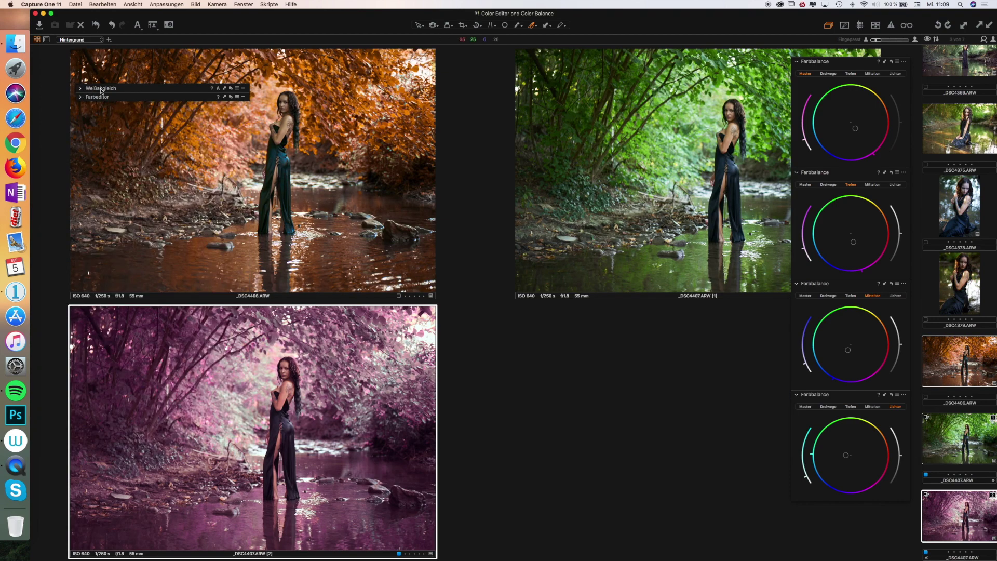
drag(99, 91, 93, 55)
click(796, 61)
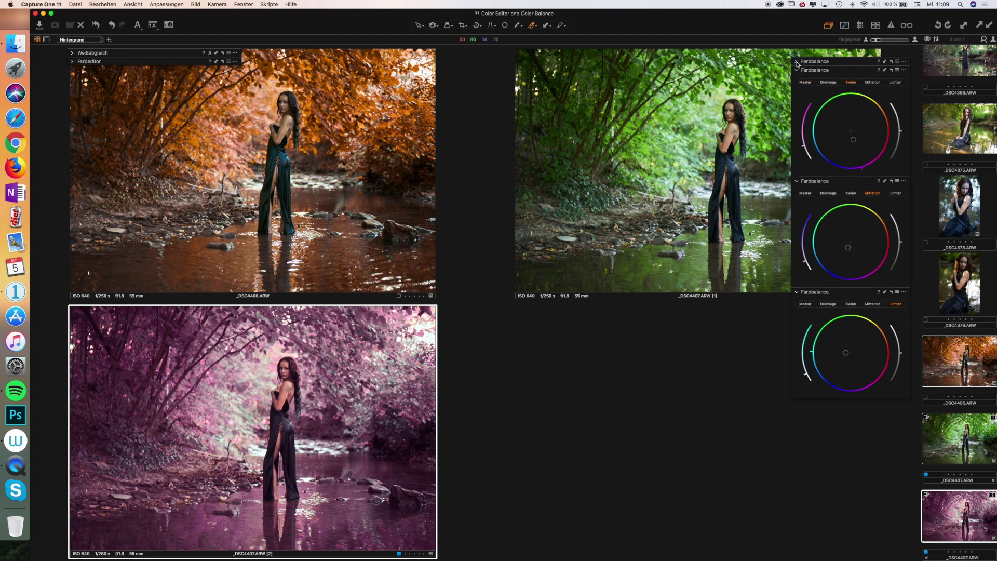
click(796, 71)
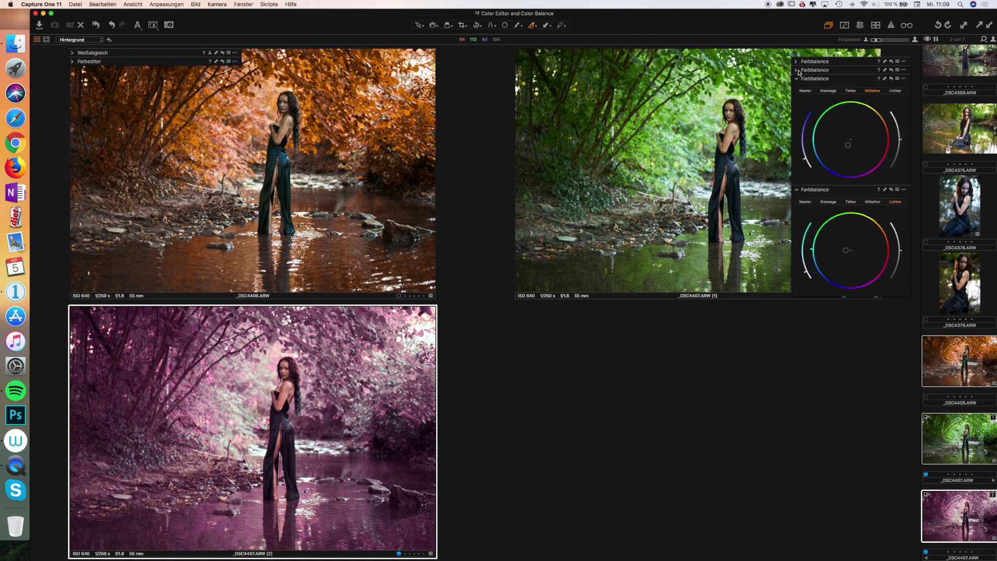
click(797, 79)
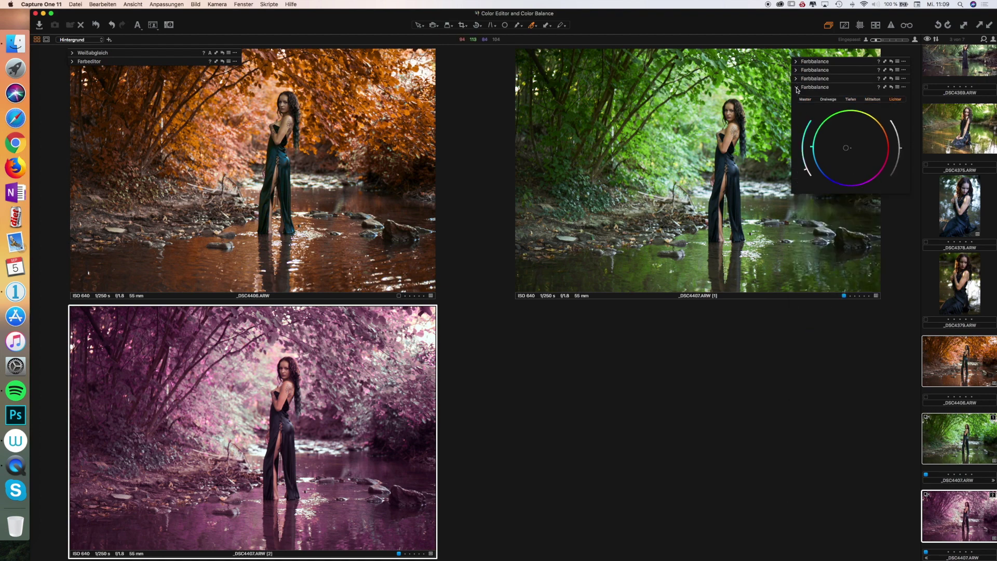
click(796, 87)
key(super+shift+b)
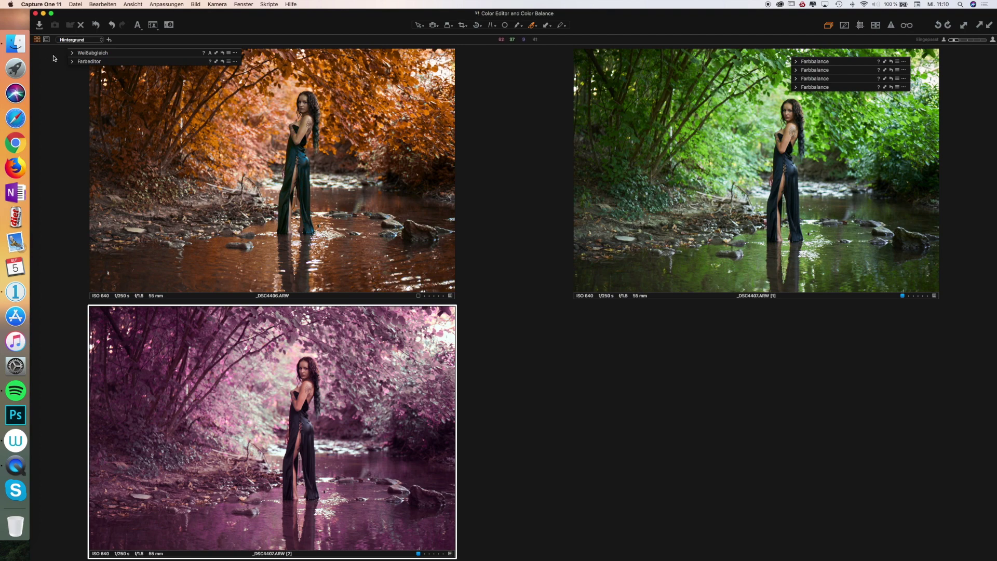
Step: Expand the Farbeditor for the purple variant and switch off its second color selection
click(74, 62)
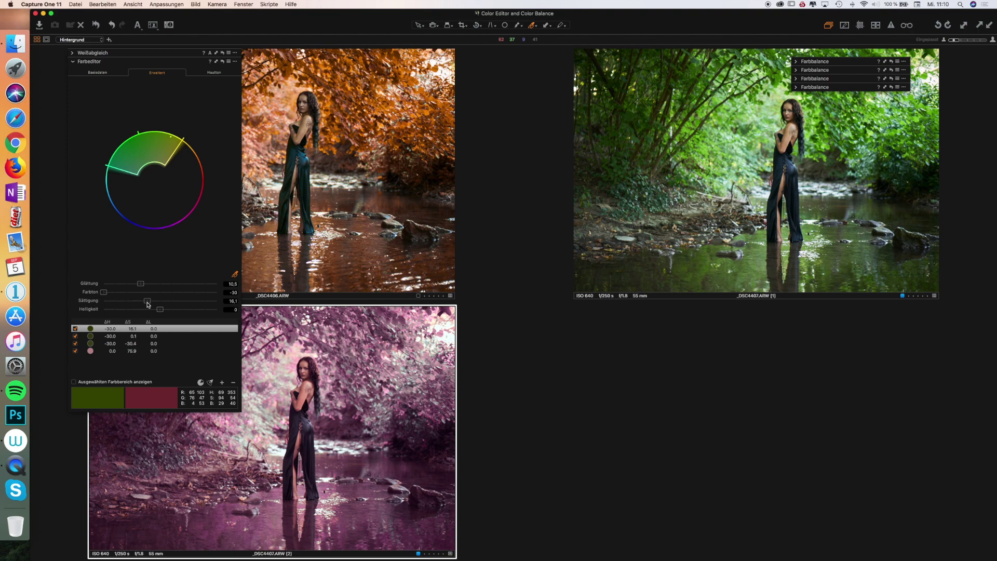
click(111, 341)
click(110, 337)
click(74, 336)
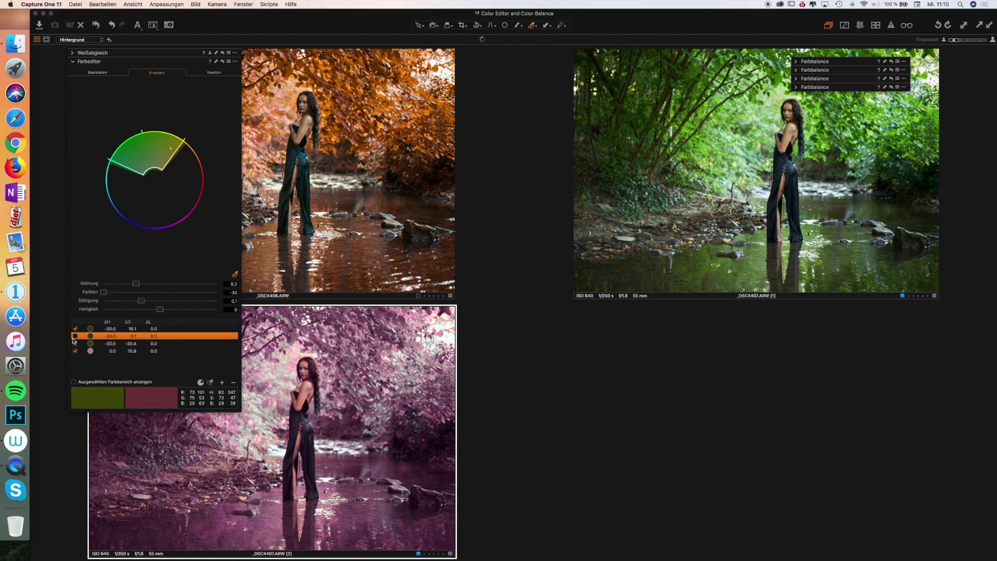
Step: Toggle the purple variant's individual color selections in the Farbeditor to compare the effect of each one
click(75, 343)
click(75, 351)
click(75, 329)
click(75, 336)
click(75, 329)
click(75, 344)
click(75, 351)
Step: Switch the portrait's Farbeditor to Hautton mode and expand the Ebenen tool
click(204, 75)
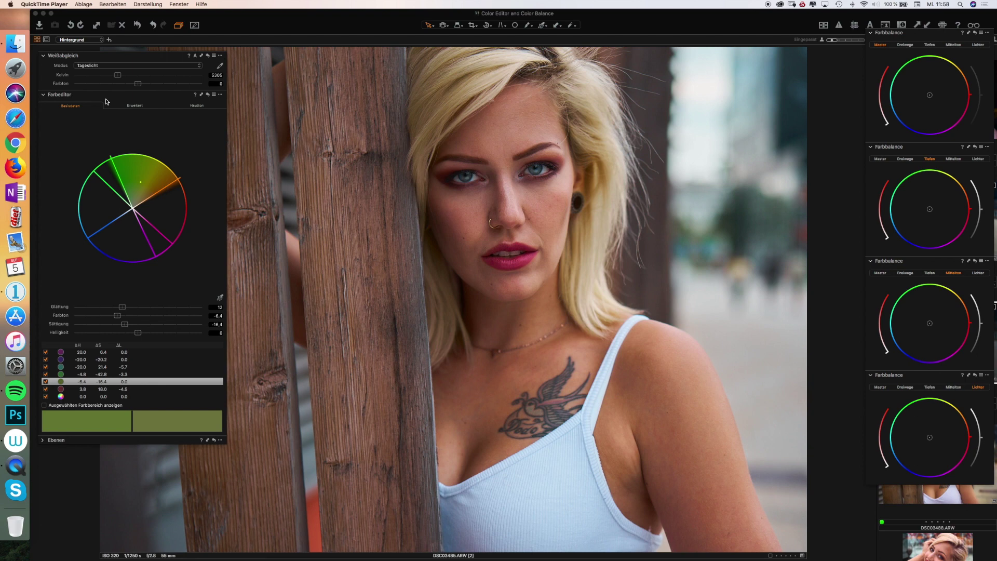
click(188, 107)
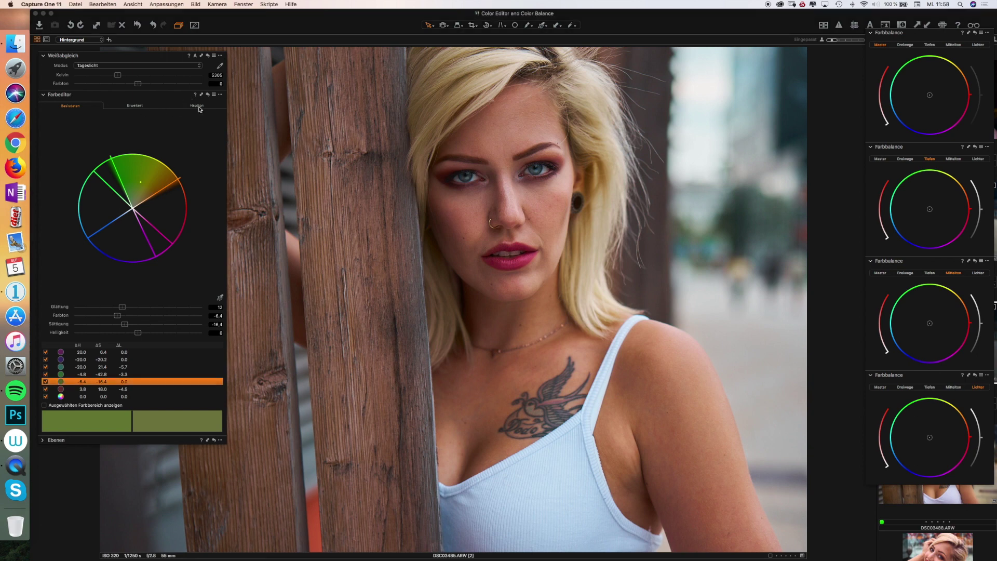
click(199, 109)
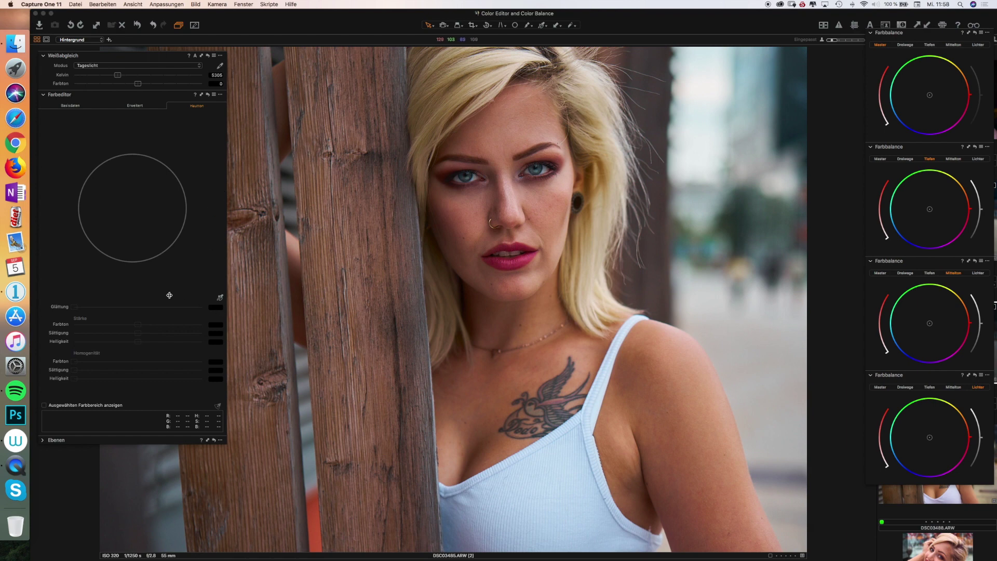
click(43, 441)
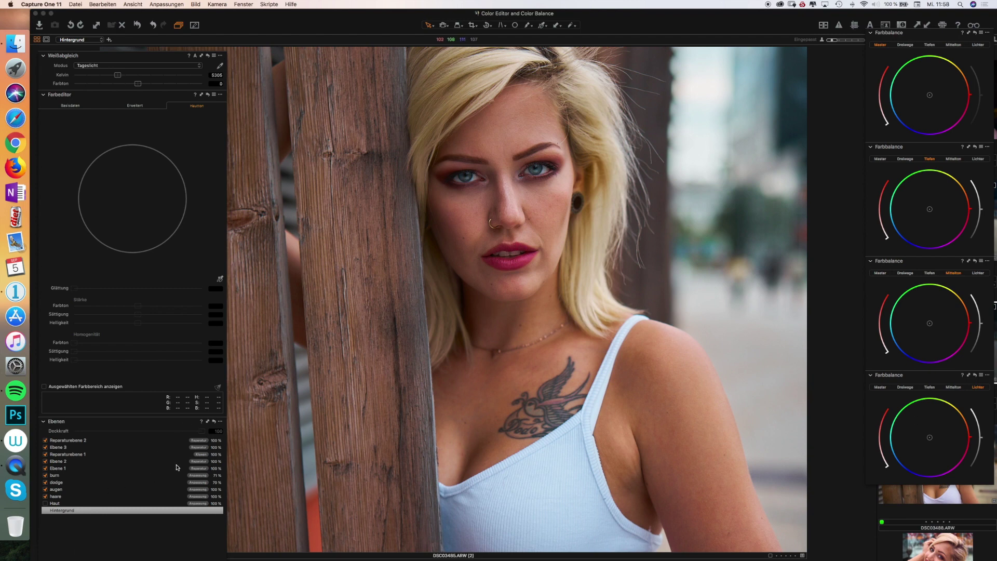
Step: Go through the portrait's existing layers from burn up to Reparaturebene 2
click(215, 422)
click(215, 423)
click(214, 423)
click(215, 422)
click(67, 474)
click(67, 467)
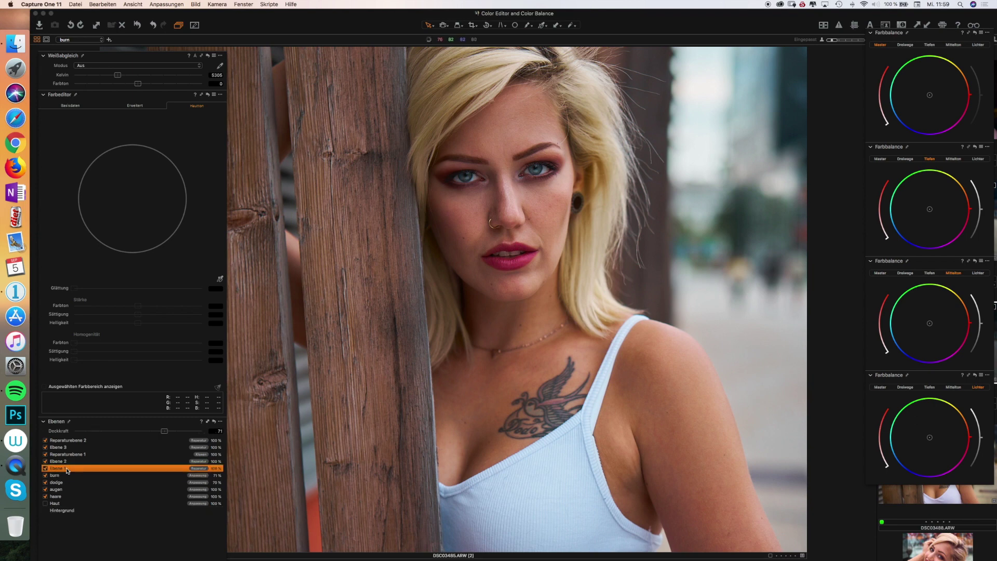
click(66, 463)
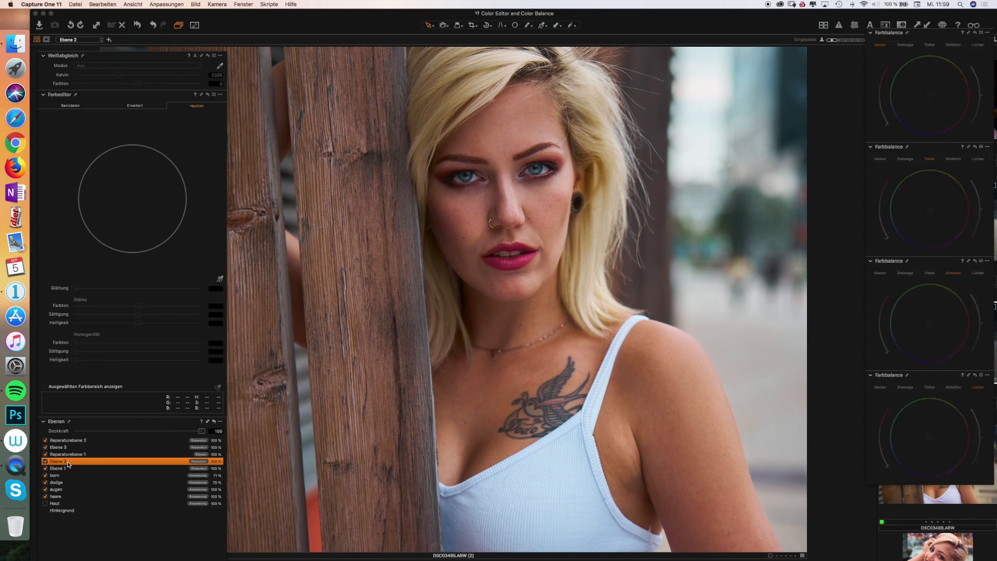
click(67, 455)
click(67, 447)
click(67, 440)
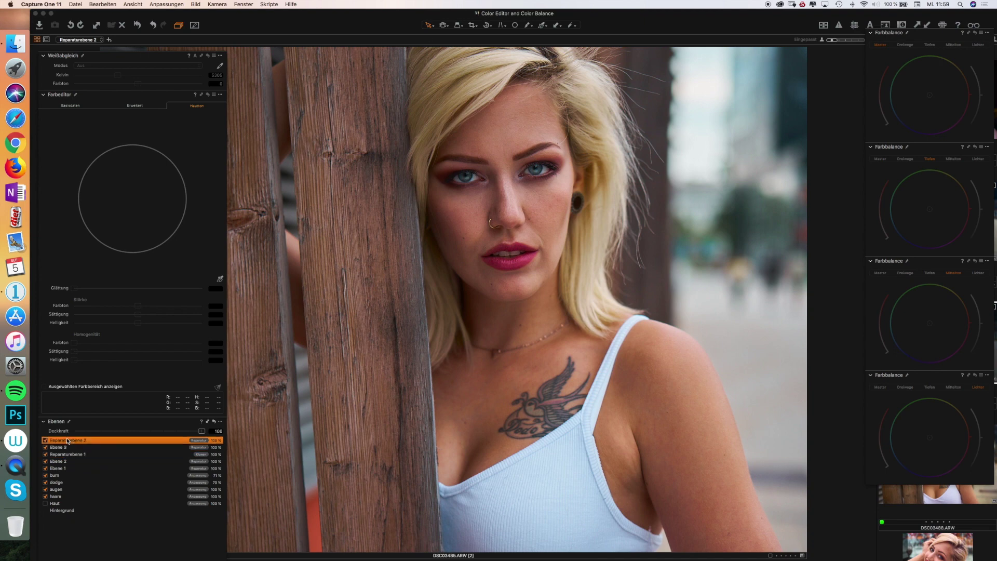
Step: Switch the existing Haut layer on and off again to compare its skin correction, and return to the Hintergrund layer
click(64, 503)
click(45, 504)
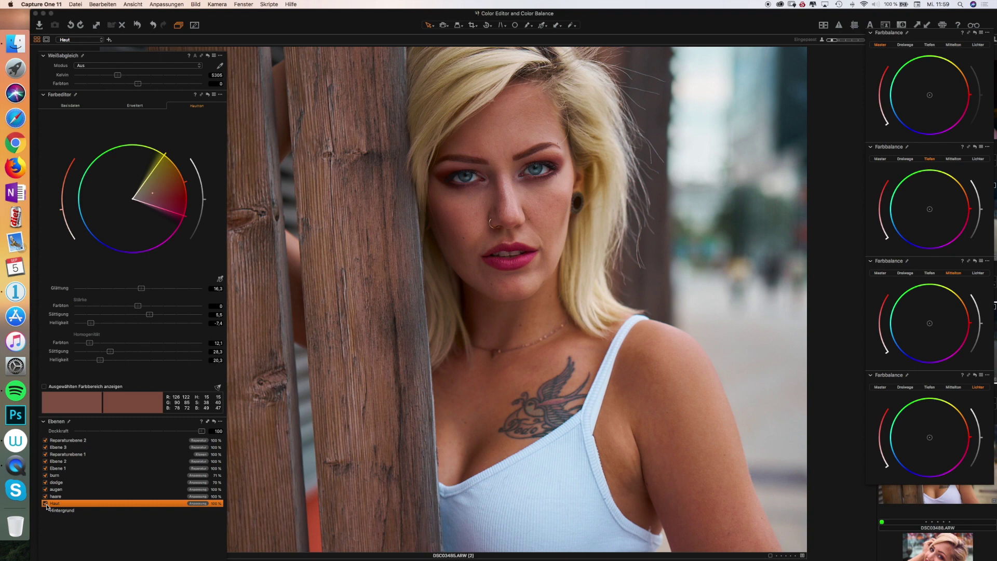
click(45, 504)
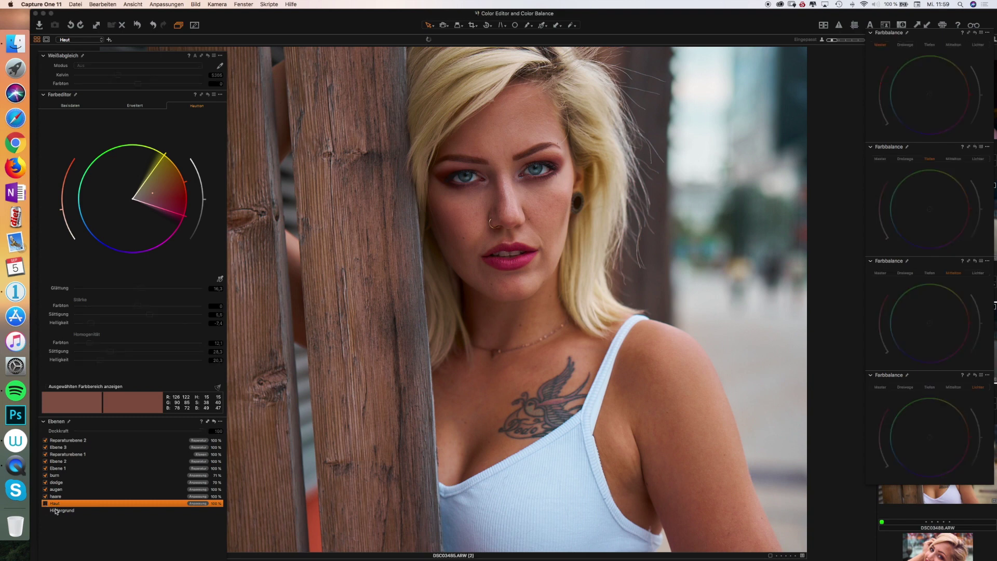
click(57, 511)
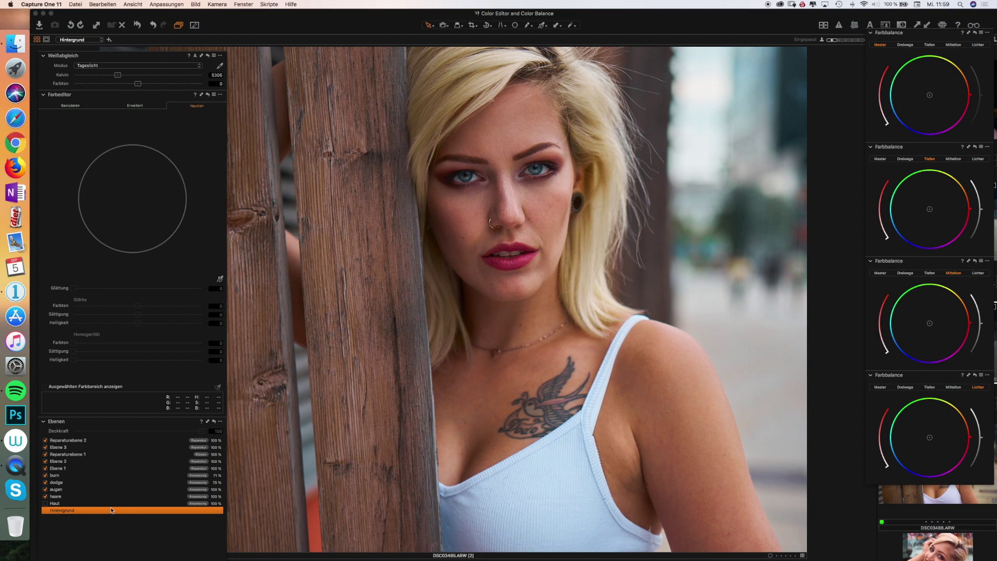
Step: Add a new empty layer and name it Haut
drag(160, 421, 337, 197)
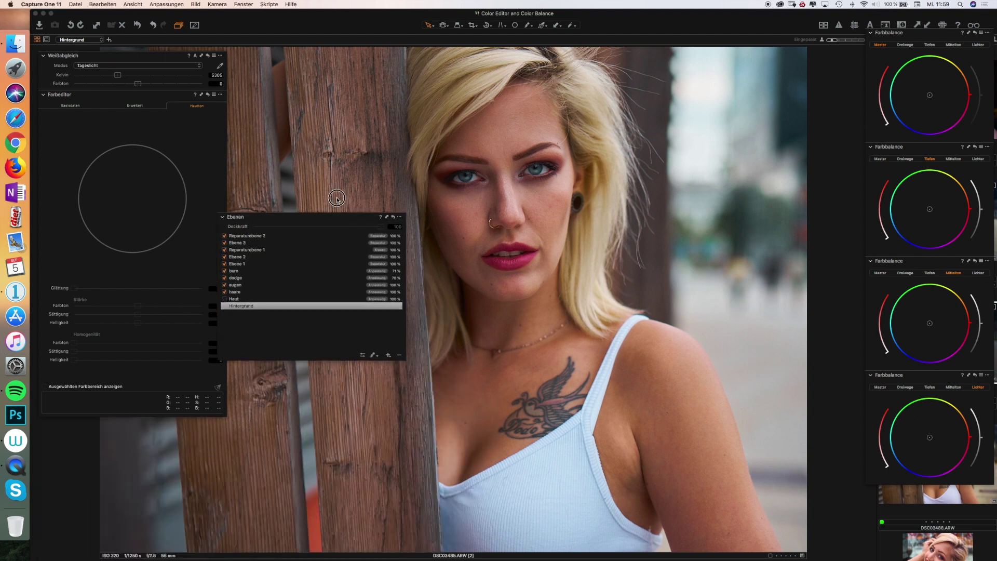
click(390, 356)
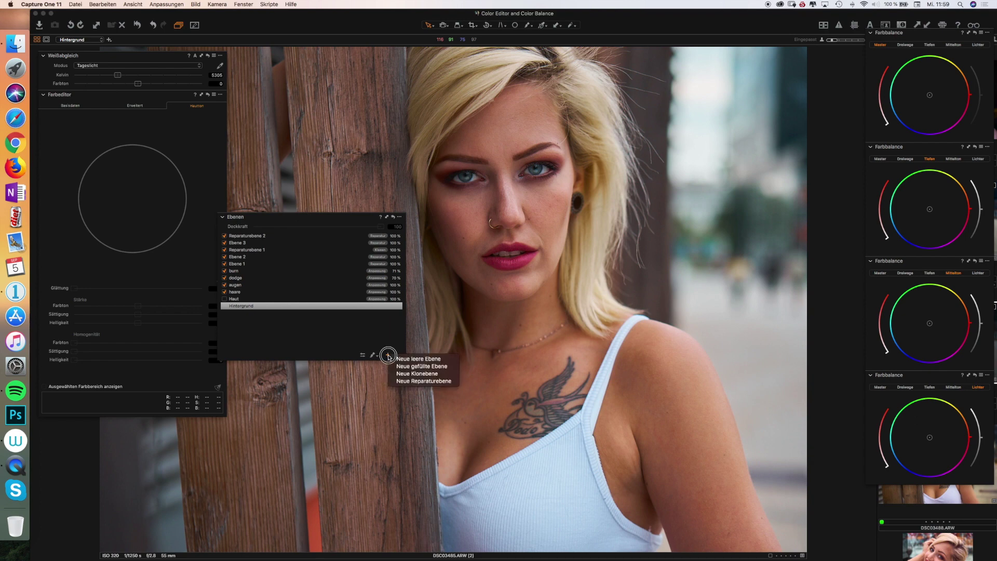
click(407, 361)
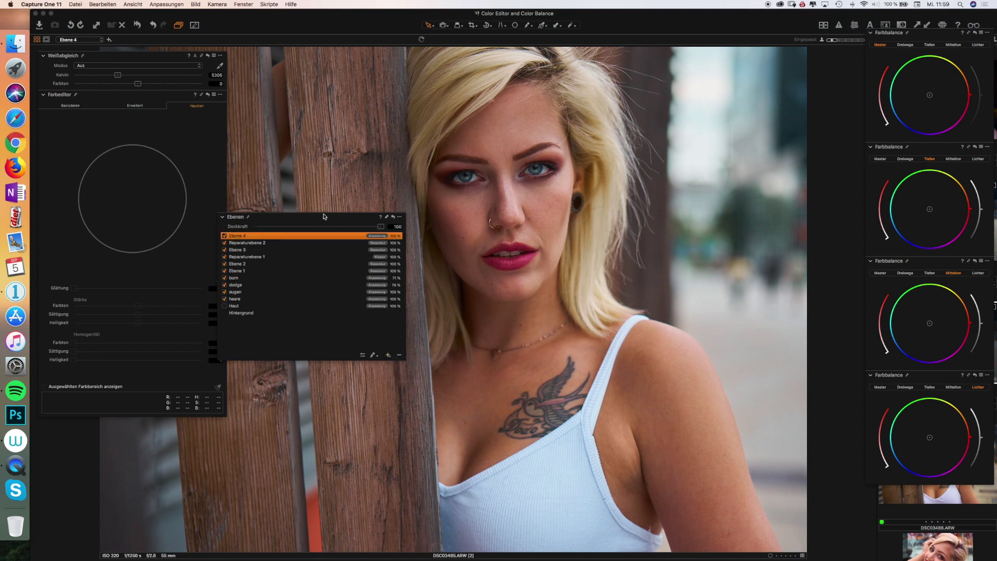
drag(322, 217, 123, 432)
double_click(58, 431)
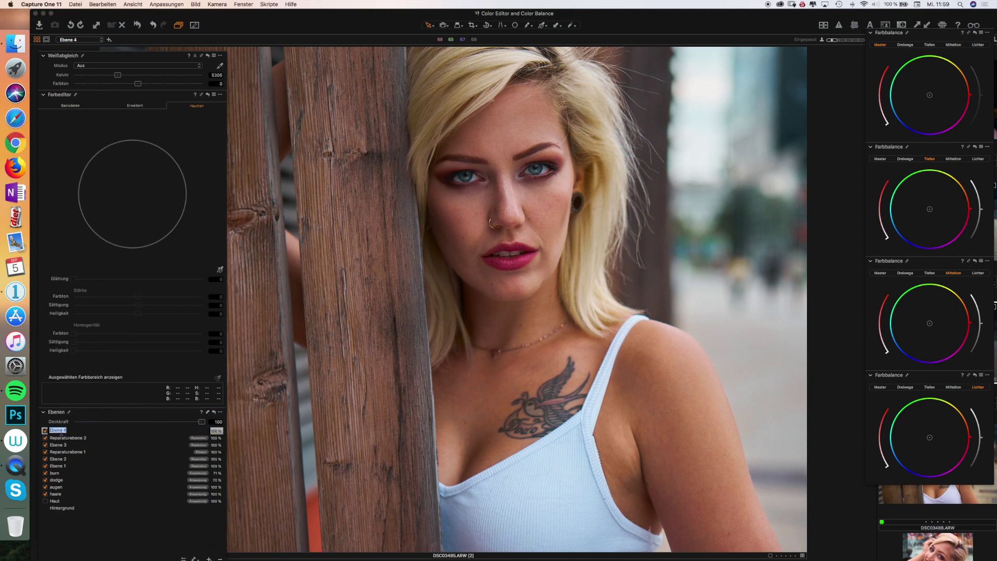
text(Haut)
key(Return)
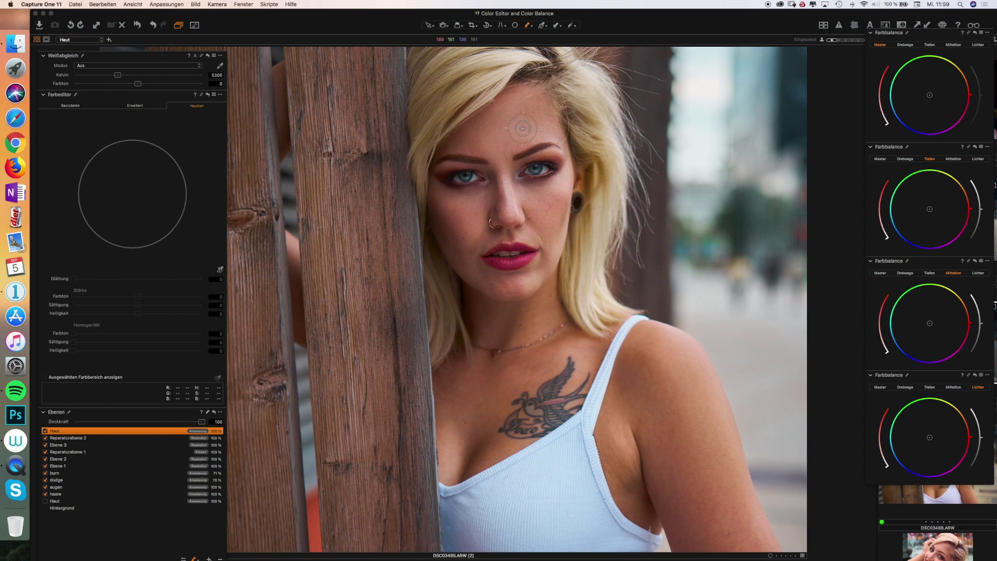
Step: Brush a closed mask outline around the face, neck and chest on the new Haut layer and fill the mask
click(528, 91)
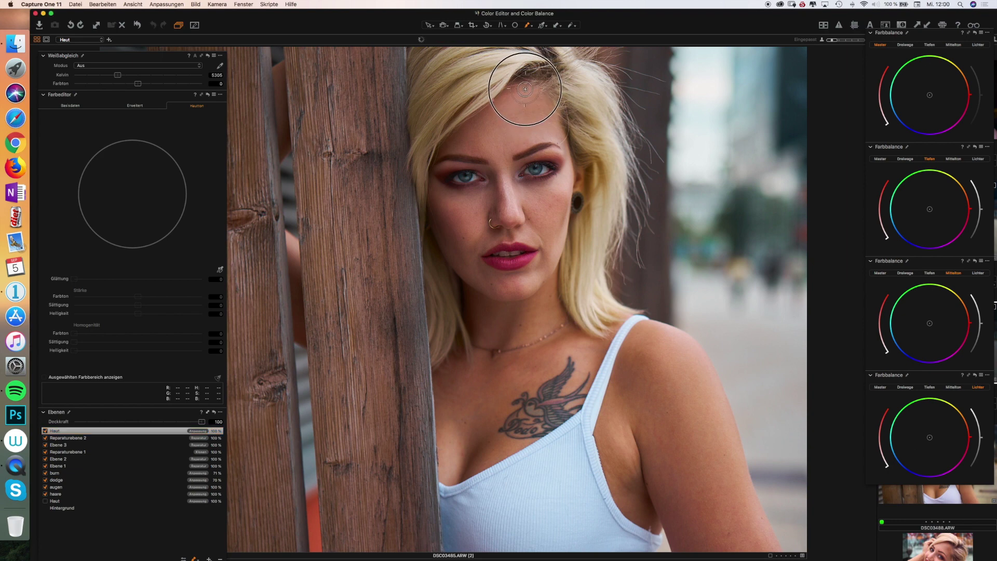
mouse_move(519, 98)
mouse_down()
mouse_move(529, 90)
mouse_move(547, 105)
mouse_up()
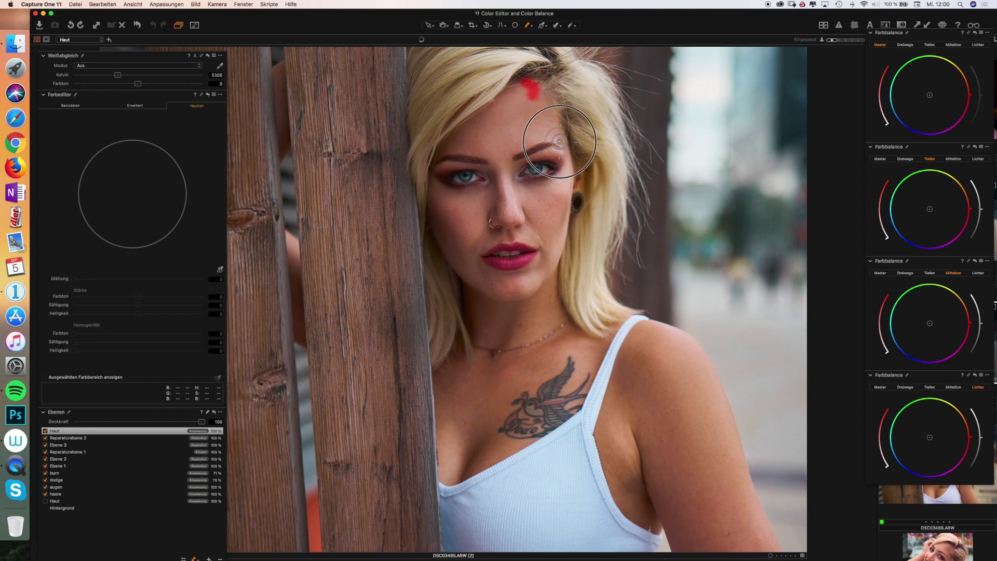
click(506, 188)
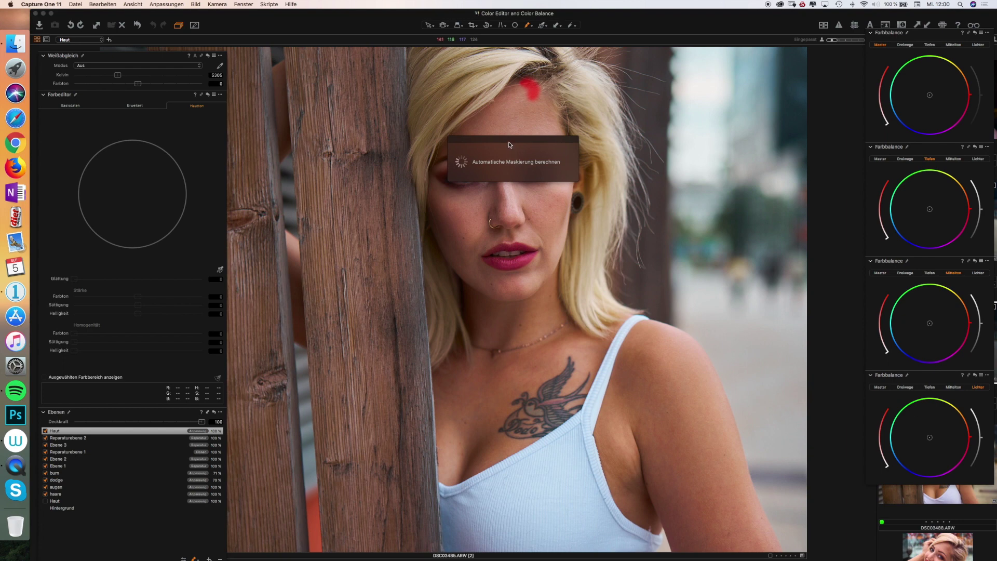
drag(514, 139, 704, 88)
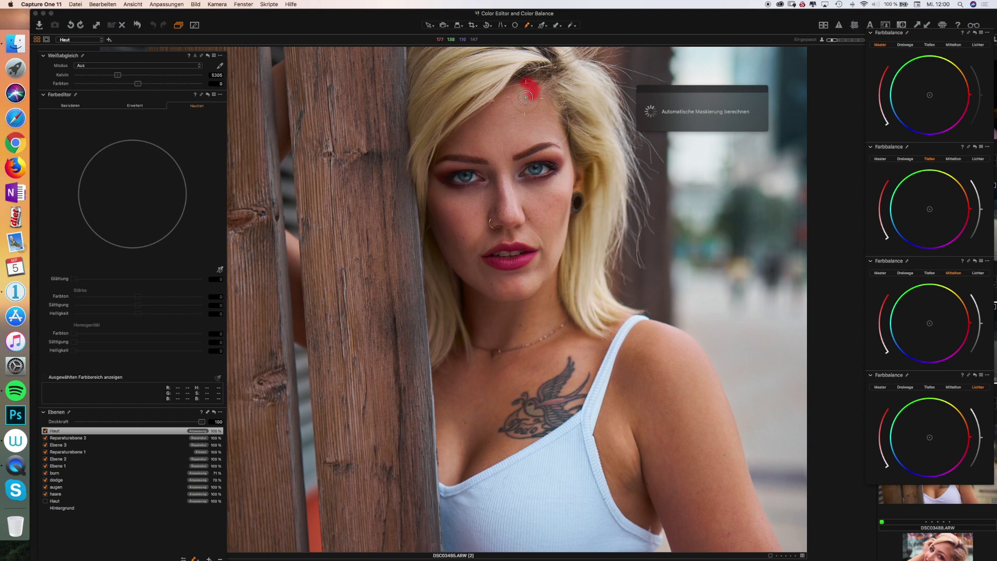
mouse_move(509, 93)
mouse_down()
mouse_move(448, 141)
mouse_move(434, 179)
mouse_move(465, 301)
mouse_move(439, 381)
mouse_move(448, 479)
mouse_move(554, 423)
mouse_move(599, 342)
mouse_move(558, 308)
mouse_move(555, 246)
mouse_move(574, 179)
mouse_move(541, 85)
mouse_move(507, 168)
mouse_move(518, 183)
mouse_move(565, 176)
mouse_move(564, 152)
mouse_move(545, 148)
mouse_move(504, 170)
mouse_move(441, 161)
mouse_move(477, 126)
mouse_move(435, 188)
mouse_up()
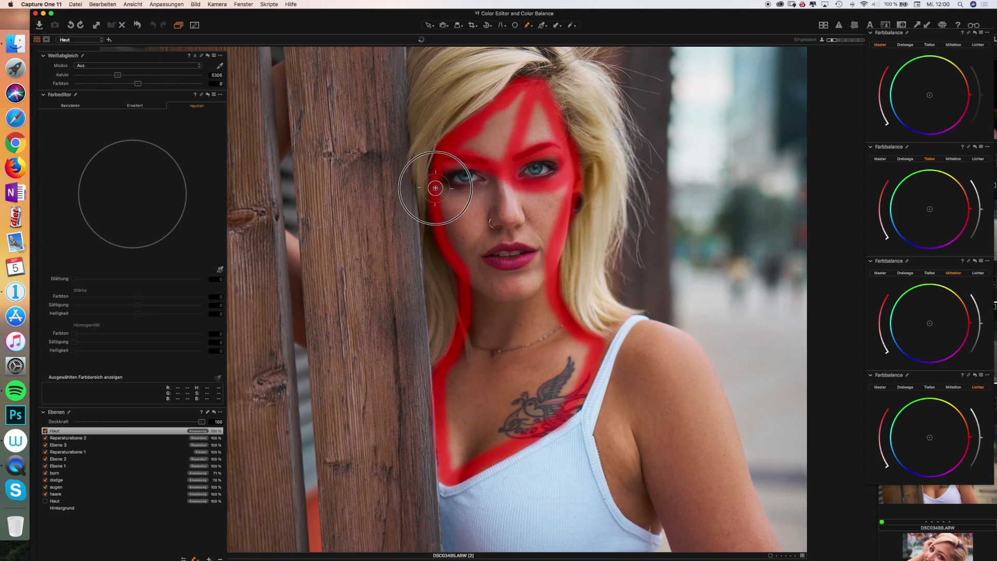
mouse_move(447, 190)
mouse_down()
mouse_move(490, 178)
mouse_move(516, 197)
mouse_move(491, 182)
mouse_move(469, 194)
mouse_move(442, 189)
mouse_move(463, 193)
mouse_move(494, 174)
mouse_up()
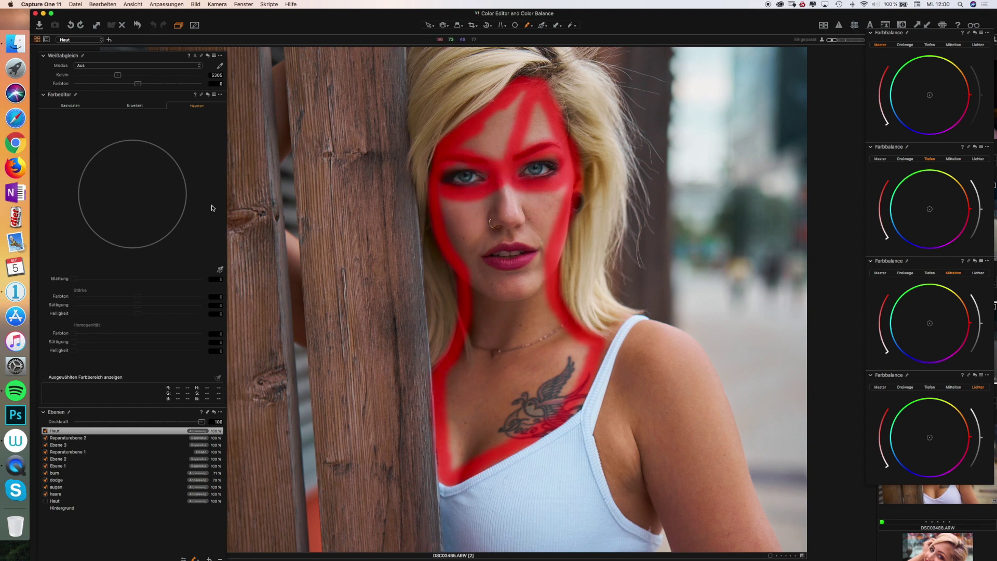
click(220, 411)
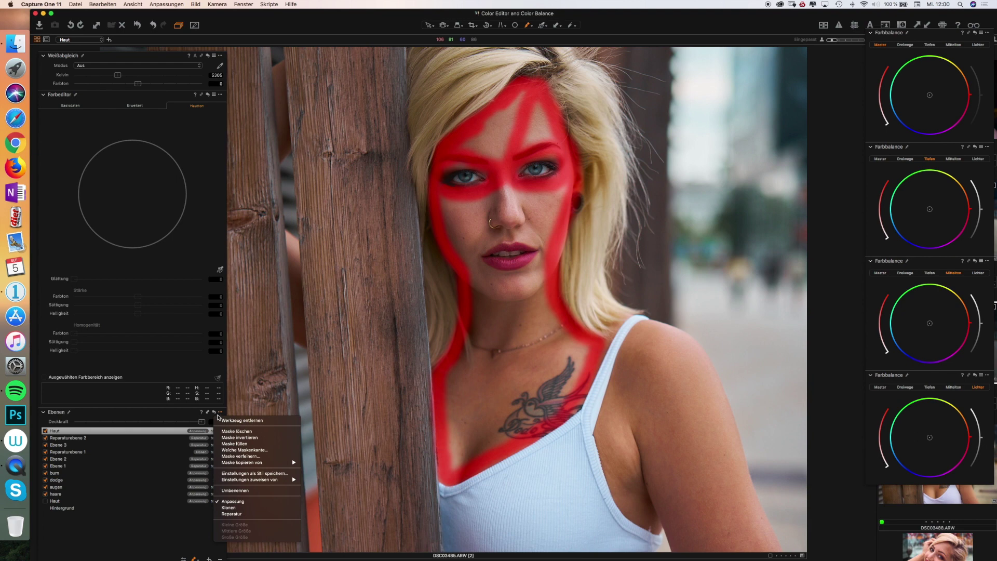
click(245, 445)
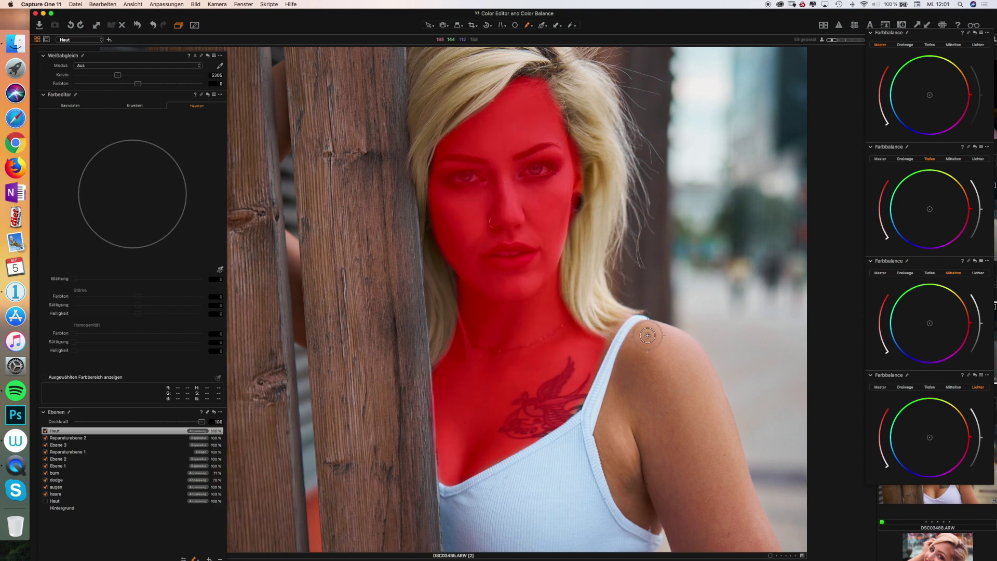
Step: Extend the Haut mask with a closed outline around the bare shoulder and arm and fill it
mouse_move(649, 325)
mouse_down()
mouse_move(634, 335)
mouse_move(604, 436)
mouse_move(606, 410)
mouse_move(601, 450)
mouse_move(621, 496)
mouse_move(680, 545)
mouse_move(770, 551)
mouse_move(713, 375)
mouse_move(686, 337)
mouse_move(641, 320)
mouse_up()
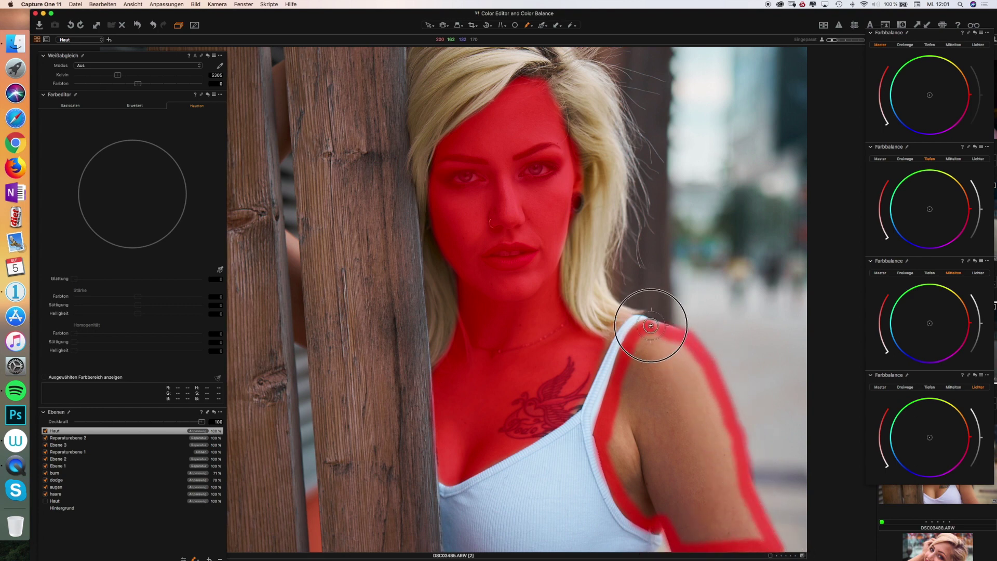
click(222, 412)
click(243, 445)
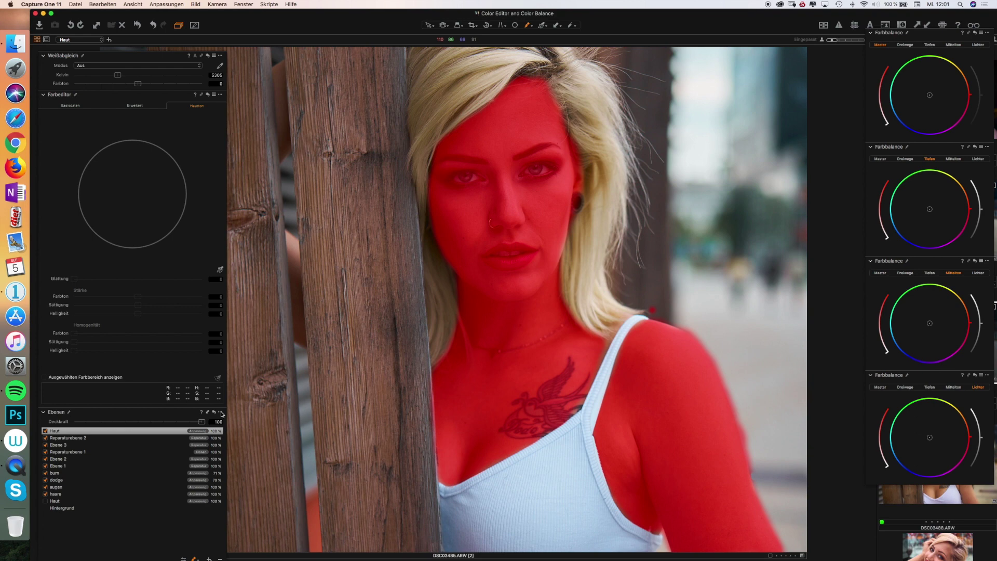
Step: Erase the mask overspill along the outer edge of the shoulder and arm
click(196, 558)
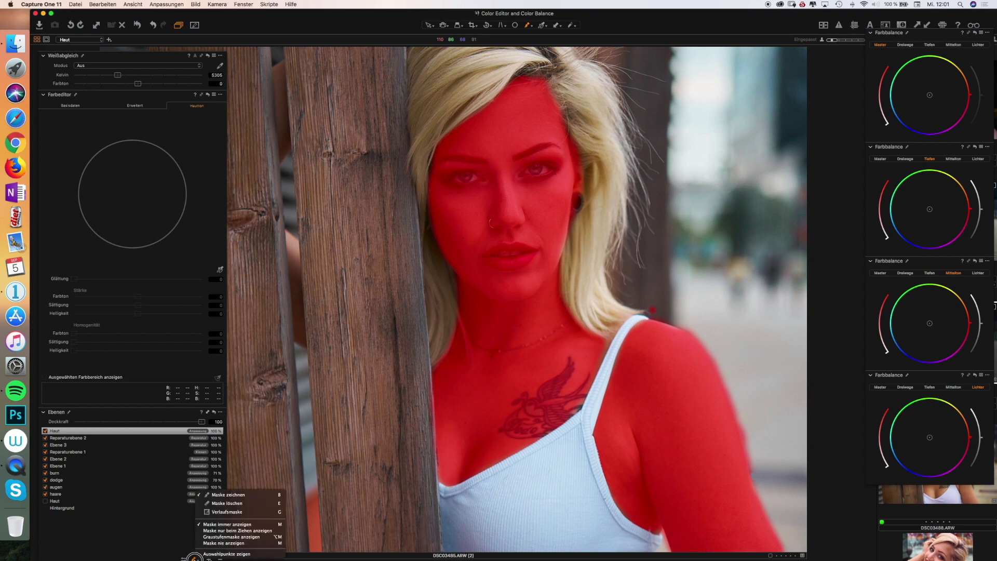
click(227, 503)
mouse_move(662, 312)
mouse_down()
mouse_move(711, 338)
mouse_move(697, 330)
mouse_move(723, 362)
mouse_move(766, 490)
mouse_up()
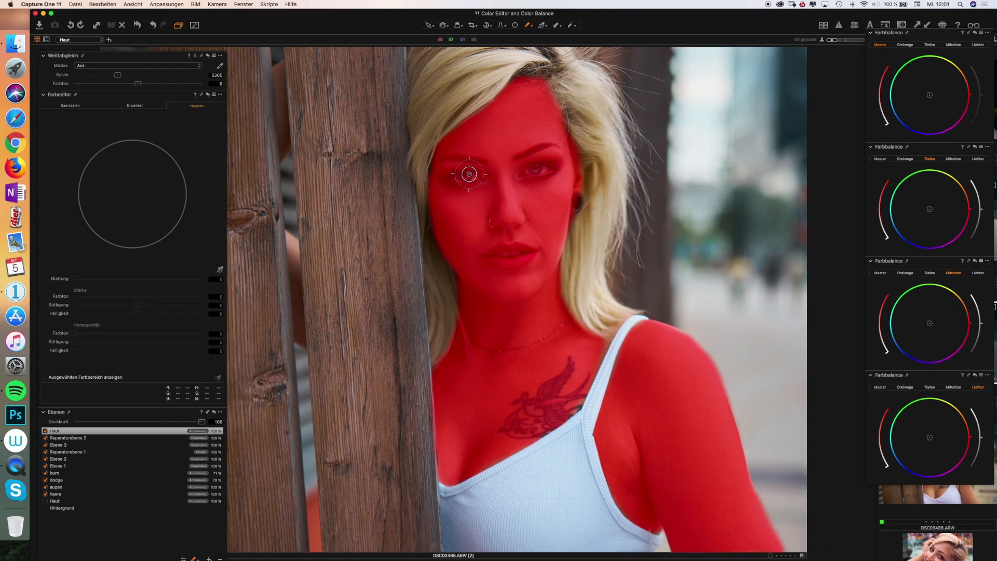
Step: Erase the mask from both eyes and the lips, adjusting the eraser size to fit each area
mouse_move(471, 178)
mouse_down()
mouse_move(450, 171)
mouse_move(478, 180)
mouse_up()
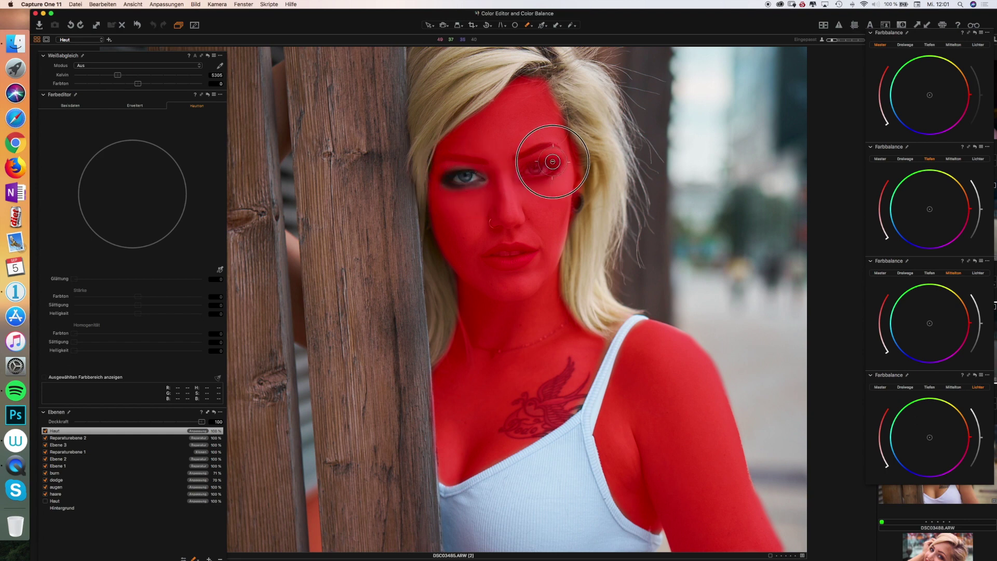
mouse_move(527, 170)
mouse_down()
mouse_move(555, 159)
mouse_move(523, 172)
mouse_move(550, 171)
mouse_move(556, 157)
mouse_move(521, 171)
mouse_move(557, 160)
mouse_move(526, 173)
mouse_move(549, 181)
mouse_up()
key(])
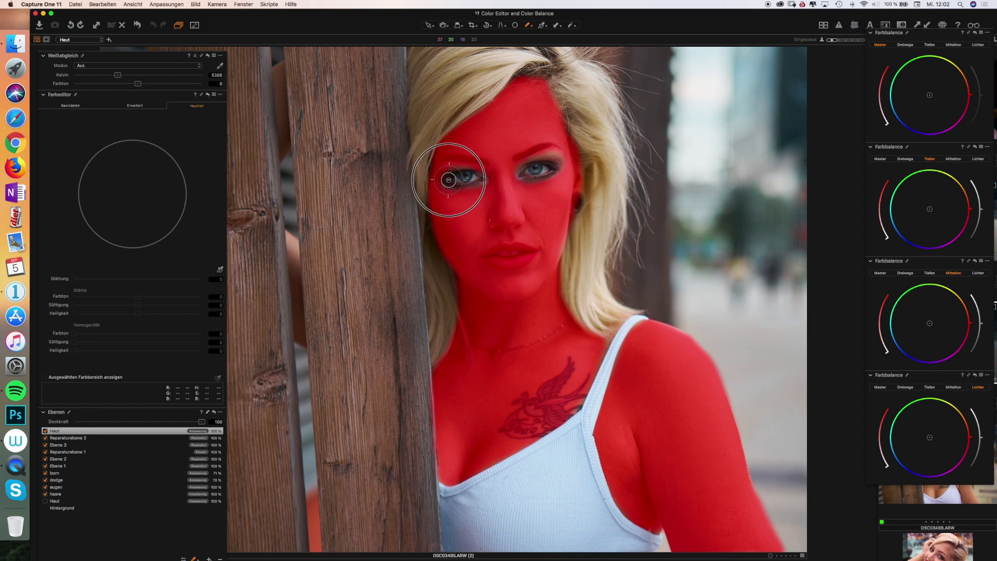
mouse_move(446, 176)
mouse_down()
mouse_move(476, 178)
mouse_move(450, 174)
mouse_up()
key([)
mouse_move(535, 258)
mouse_down()
mouse_move(486, 258)
mouse_move(531, 253)
mouse_move(514, 247)
mouse_move(528, 252)
mouse_move(492, 259)
mouse_move(516, 263)
mouse_up()
key(])
key(bracketleft)
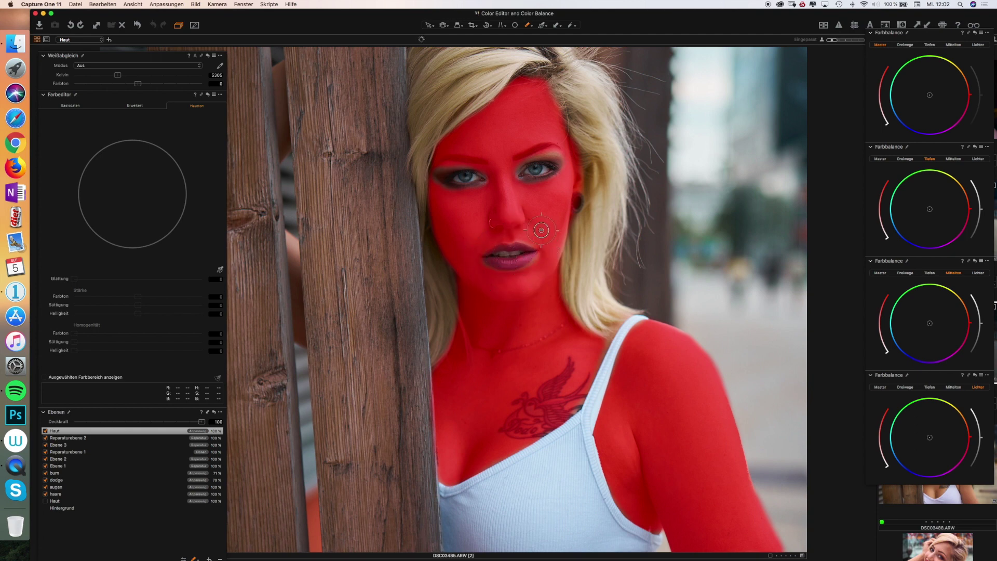
key(bracketright)
key(bracketleft)
key(bracketright)
Step: Sample the skin tone from the face and shoulder as the Hautton color range for the Haut layer
click(220, 269)
click(490, 205)
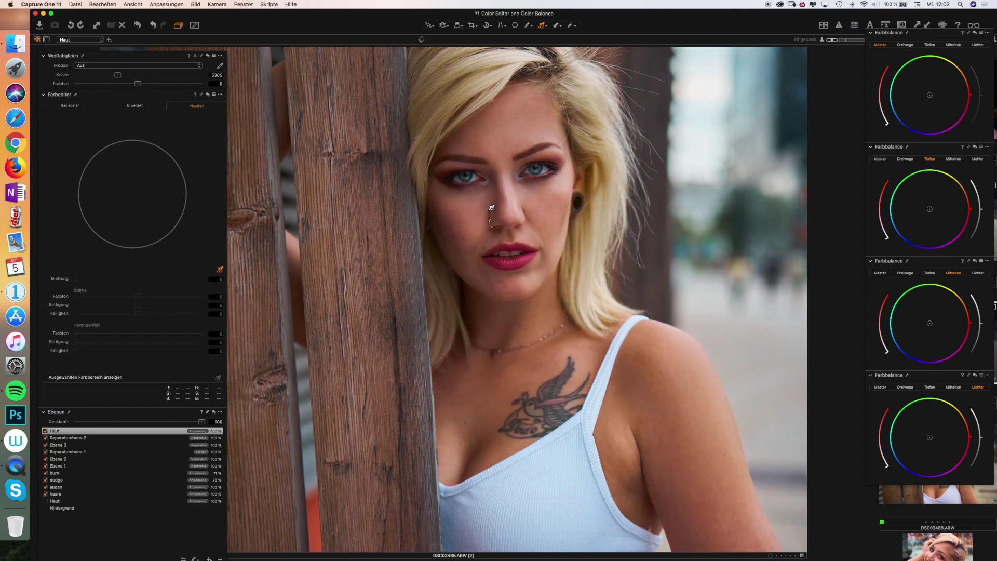
click(526, 105)
click(649, 356)
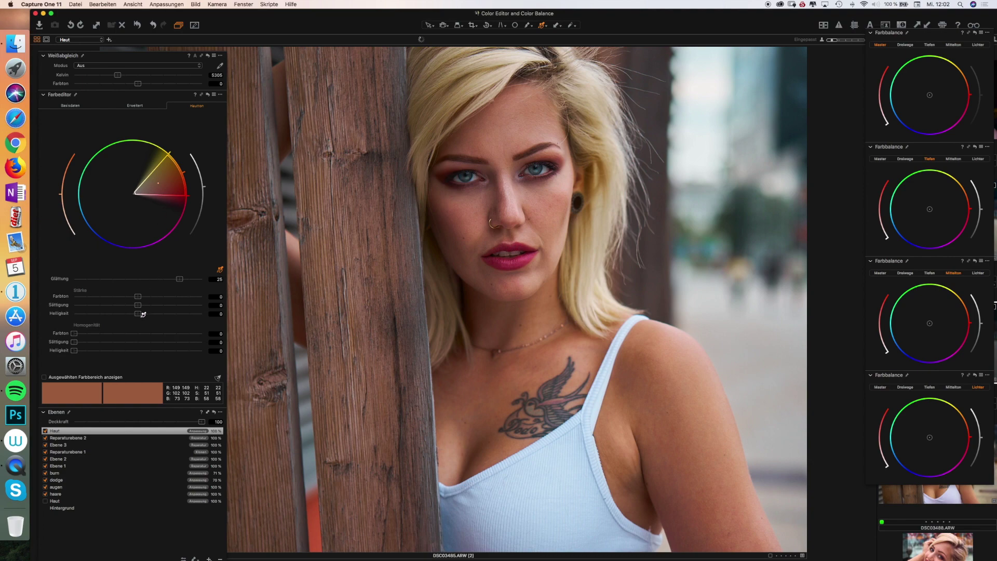
Step: Fit the portrait back into view and preview the selected color range against a desaturated image, ending in full color
key(super+alt+0)
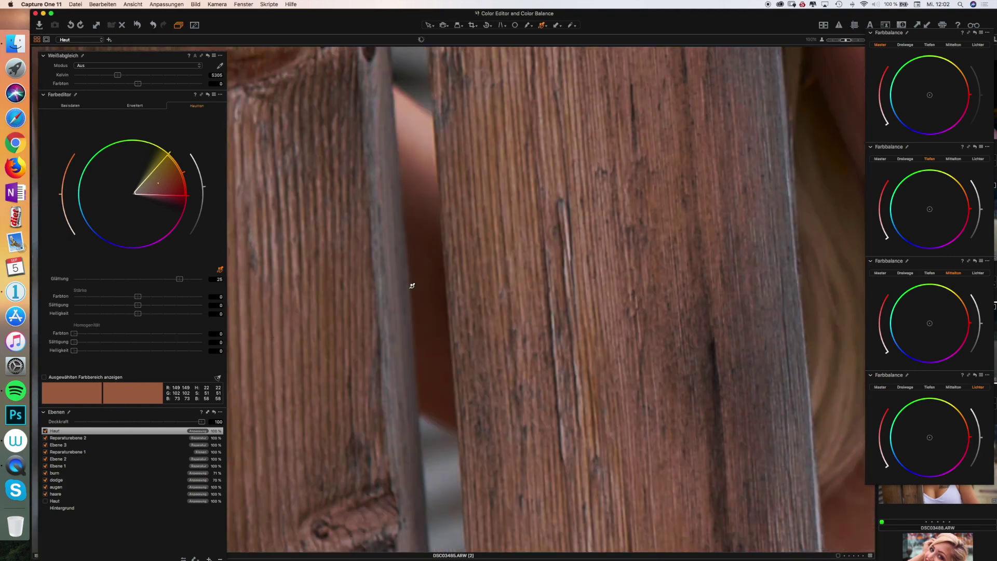
key(super+0)
click(93, 377)
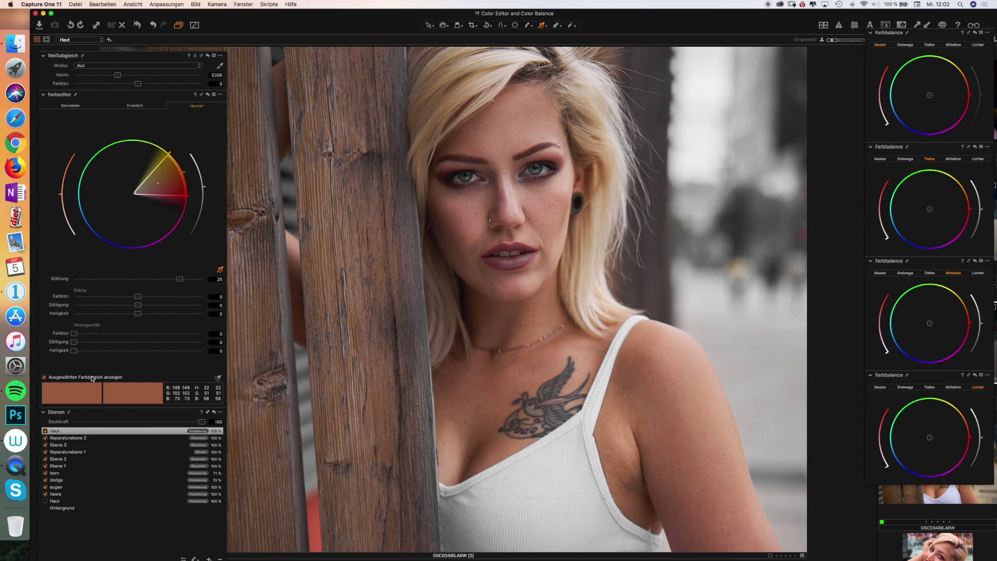
click(92, 377)
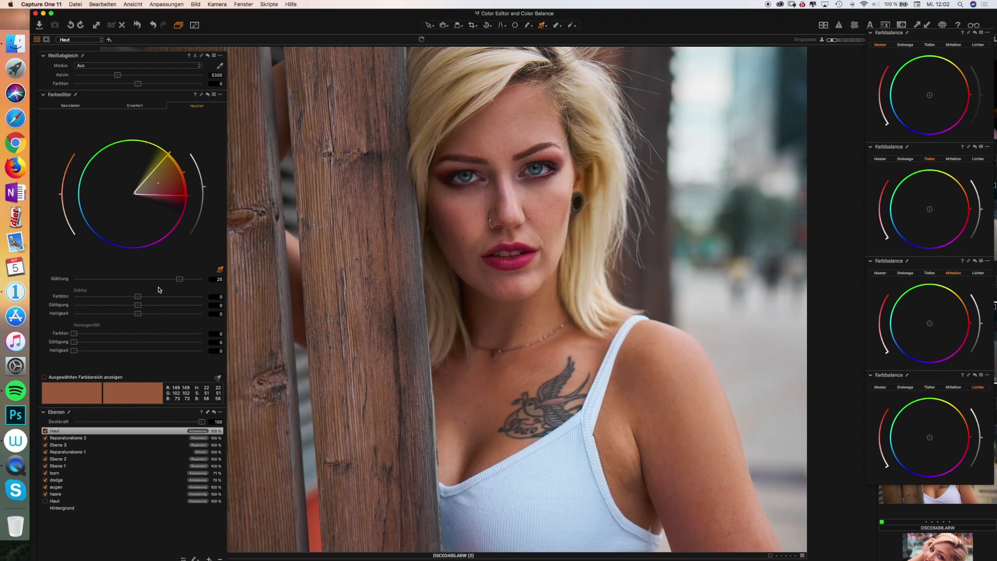
Step: Widen the skin color range toward yellow and slightly past red, with Glättung at 4.7 and Stärke Farbton at -0.8
drag(179, 279, 134, 279)
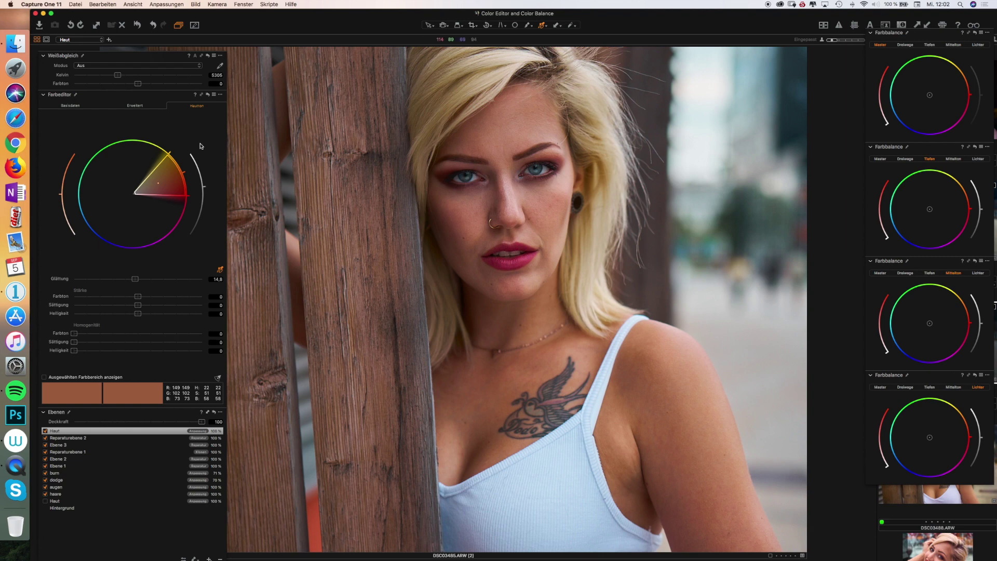
drag(176, 152, 162, 138)
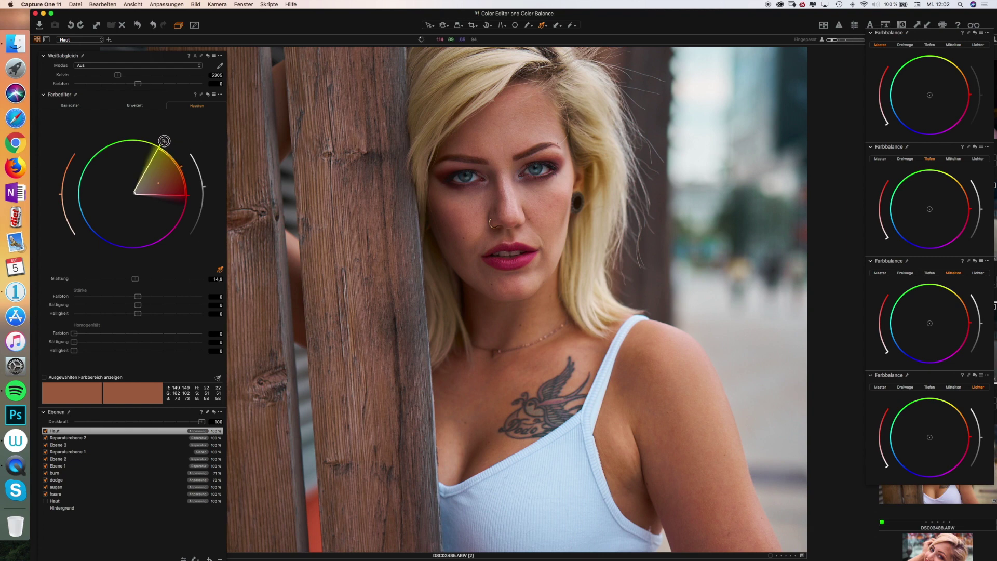
drag(137, 282, 90, 280)
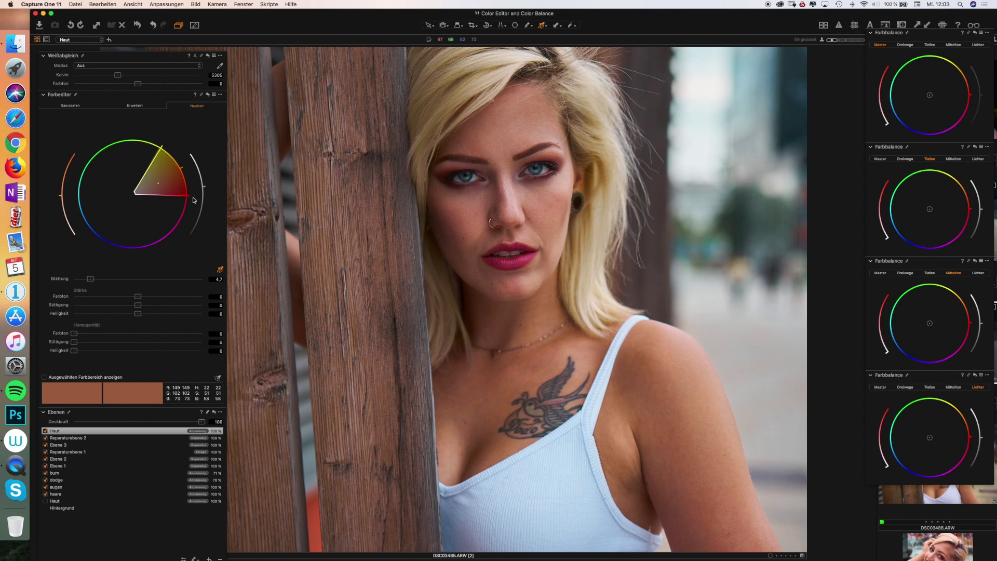
drag(189, 196, 189, 200)
drag(139, 297, 129, 295)
Step: Try Homogenität Farbton, Sättigung and Helligkeit at 100 and reset all three values
drag(76, 335, 203, 334)
drag(77, 343, 206, 345)
drag(74, 351, 221, 351)
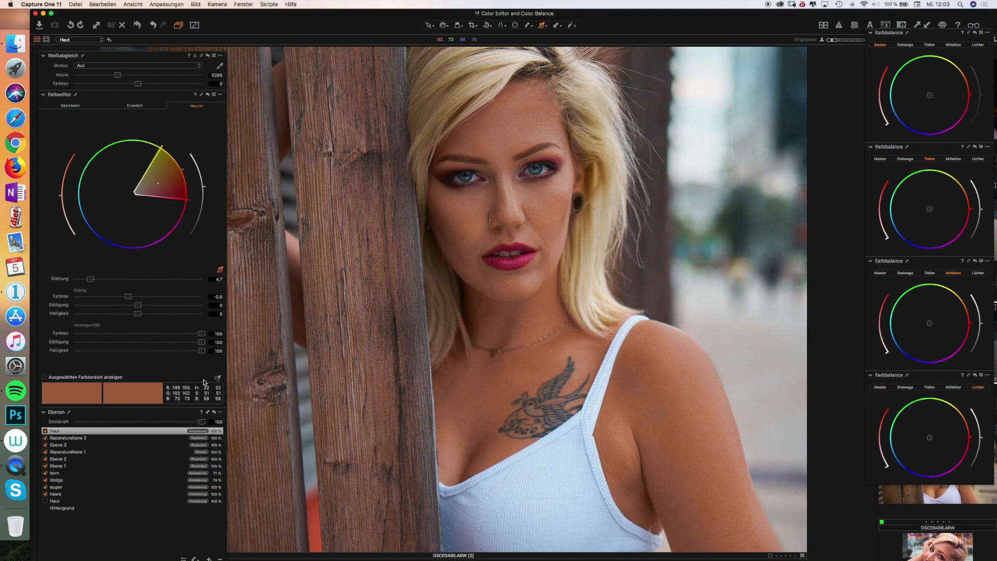
double_click(202, 334)
double_click(201, 342)
double_click(202, 351)
Step: Set Homogenität to Farbton 37.3, Sättigung 49 and Helligkeit about 7, and Stärke to Sättigung 1.1 and Helligkeit -3.2
drag(75, 333, 137, 344)
drag(75, 352, 84, 352)
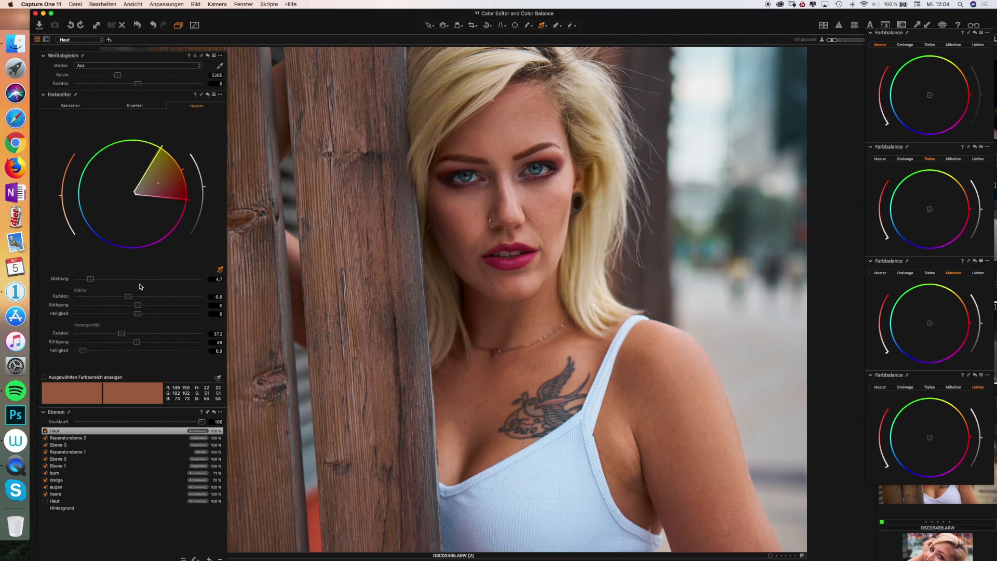
click(138, 305)
drag(138, 306, 172, 307)
drag(172, 307, 122, 313)
click(118, 314)
Step: Compare the portrait with and without the Haut layer at 100 Deckkraft, leaving the layer enabled
drag(202, 422, 223, 426)
click(45, 432)
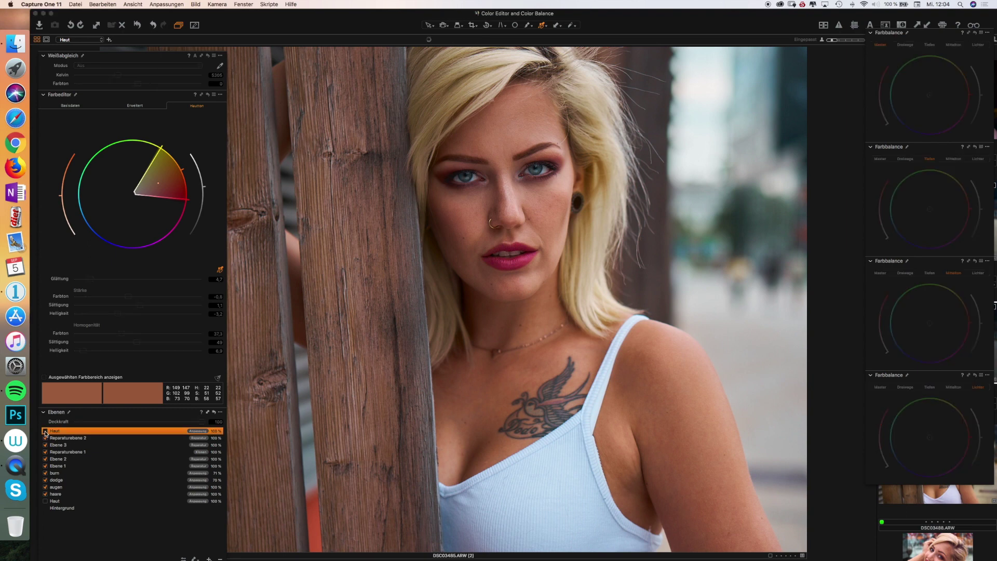
click(46, 432)
click(45, 432)
click(46, 431)
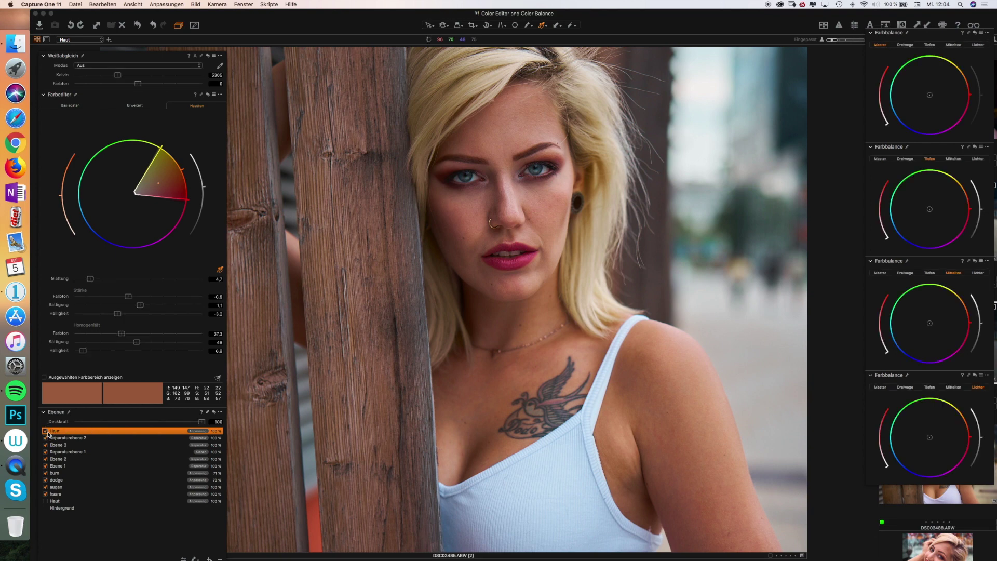